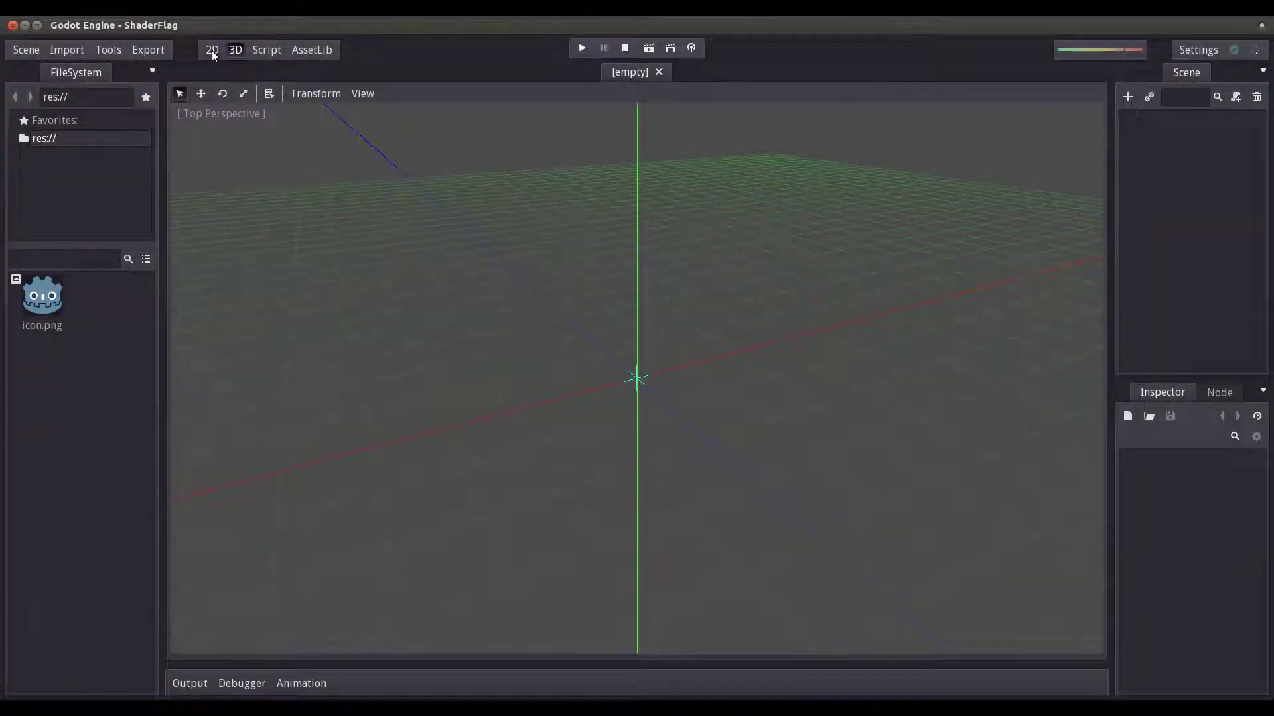
Switch the empty ShaderFlag scene to the 2D workspace and adjust the canvas zoom
{"action": "left_click", "coordinate": [212, 50]}
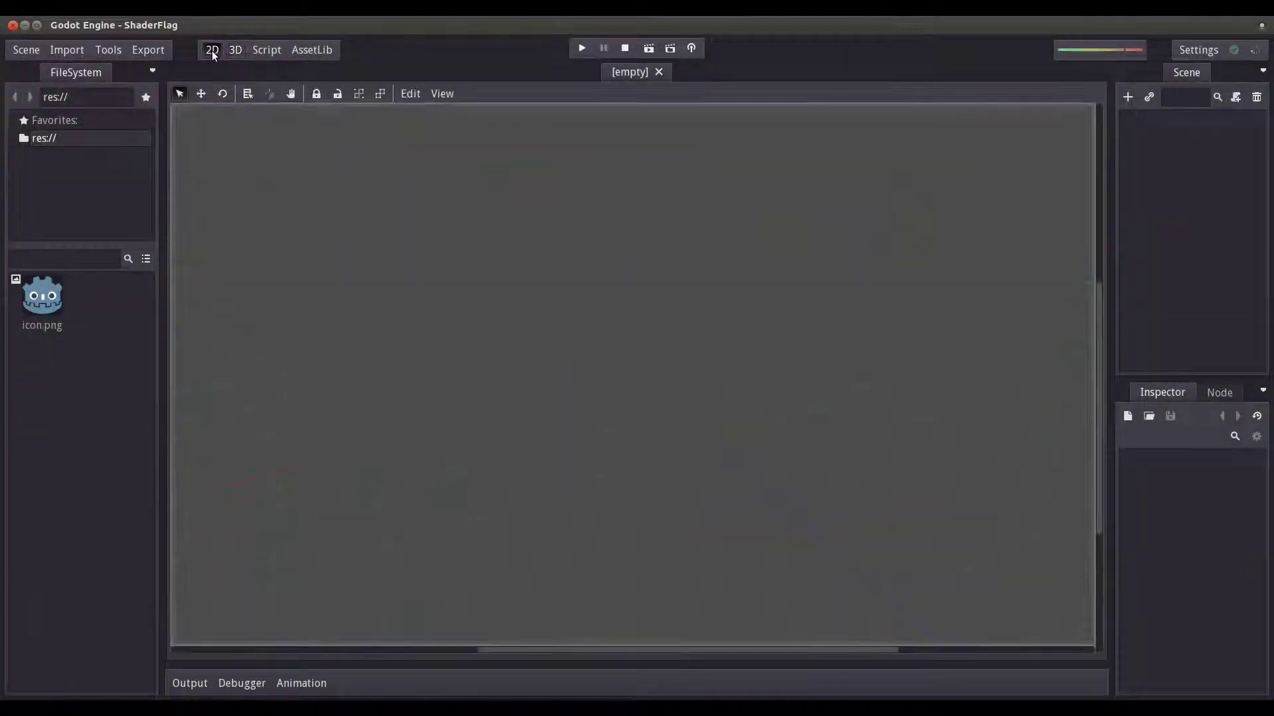
{"action": "scroll", "coordinate": [536, 268], "scroll_direction": "down", "scroll_amount": 1}
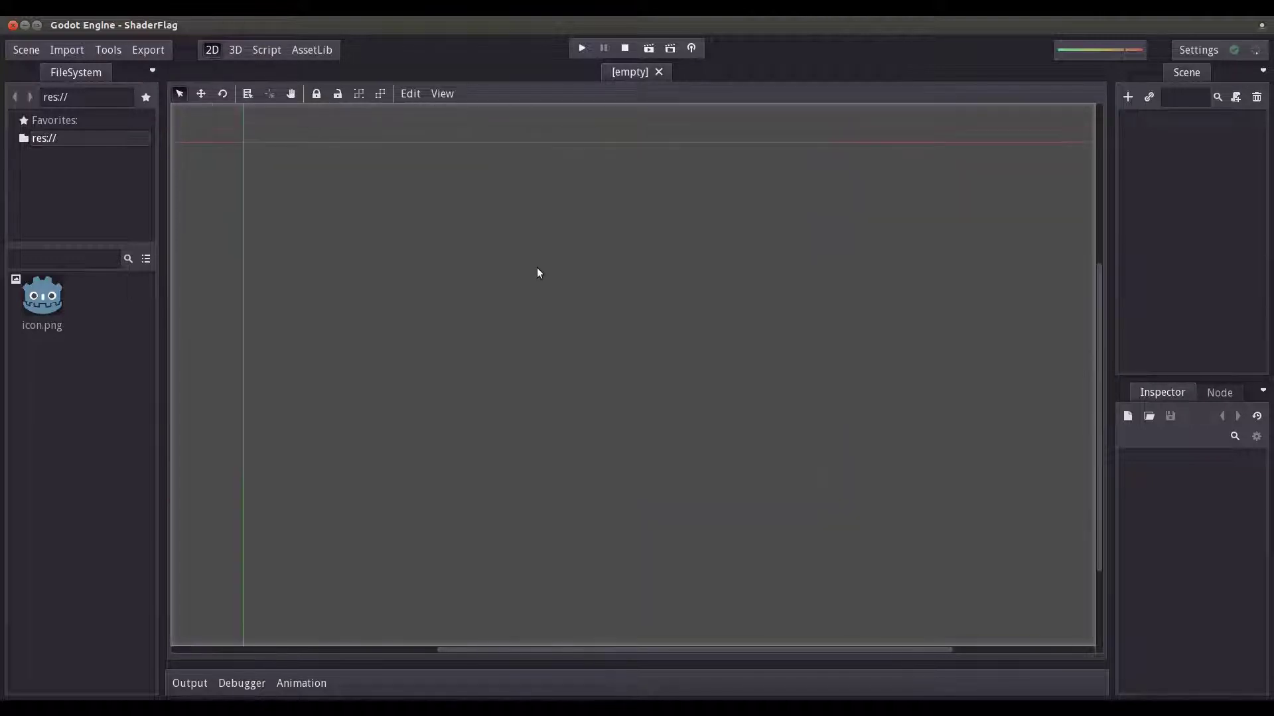
{"action": "scroll", "coordinate": [648, 269], "scroll_direction": "down", "scroll_amount": 2}
{"action": "scroll", "coordinate": [648, 266], "scroll_direction": "up", "scroll_amount": 1}
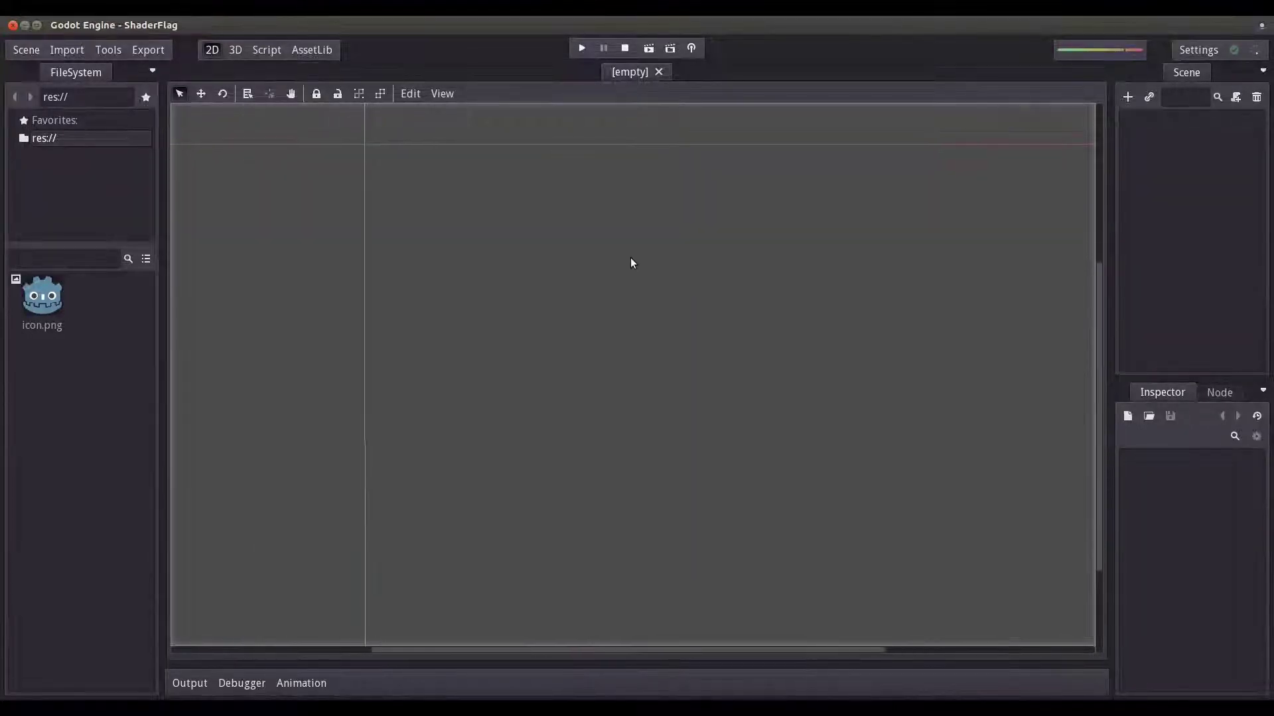
Create a TextureFrame root node, found by searching 'texfr'
{"action": "left_click", "coordinate": [1128, 98]}
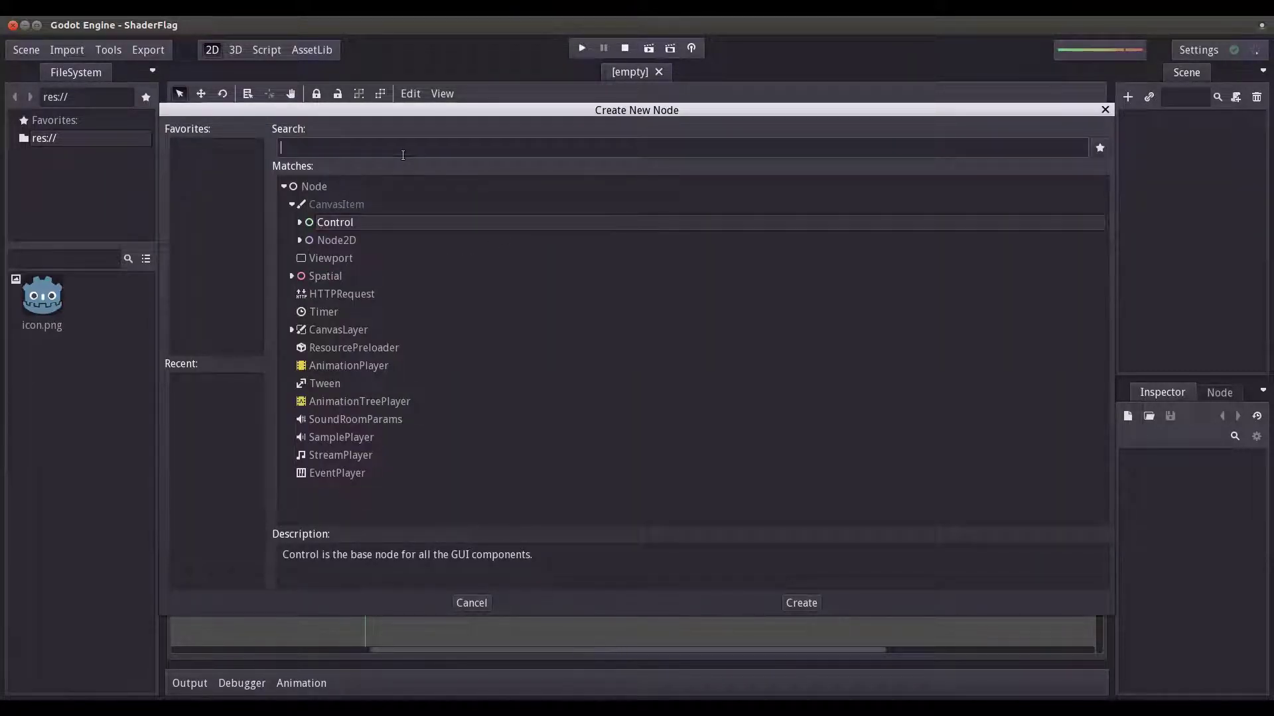
{"action": "type", "text": "texf"}
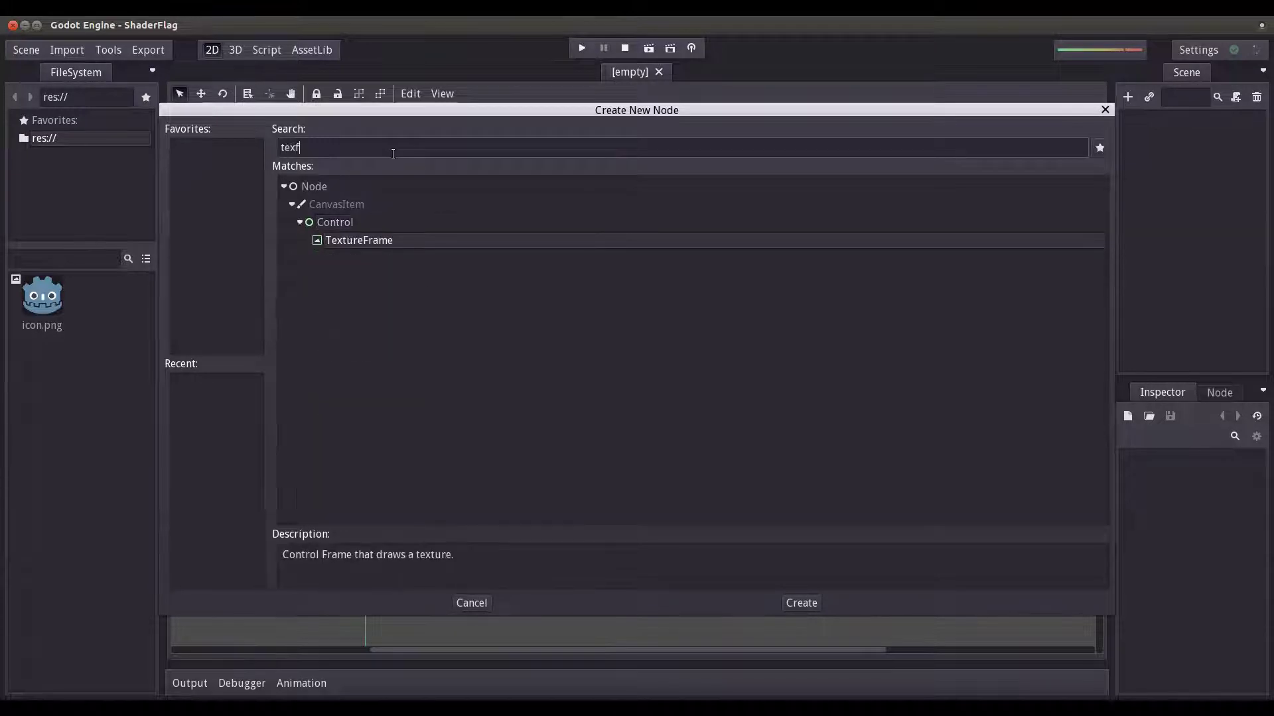
{"action": "type", "text": "r"}
{"action": "left_click", "coordinate": [396, 244]}
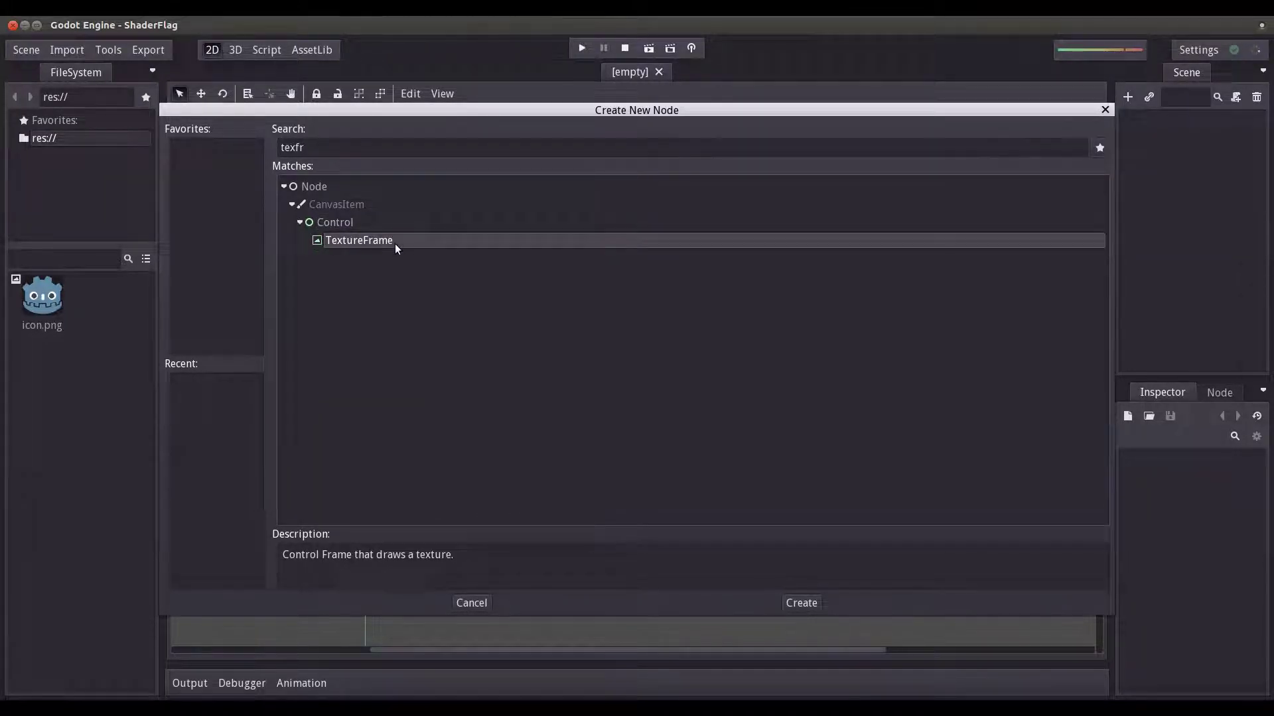
{"action": "left_click", "coordinate": [806, 602]}
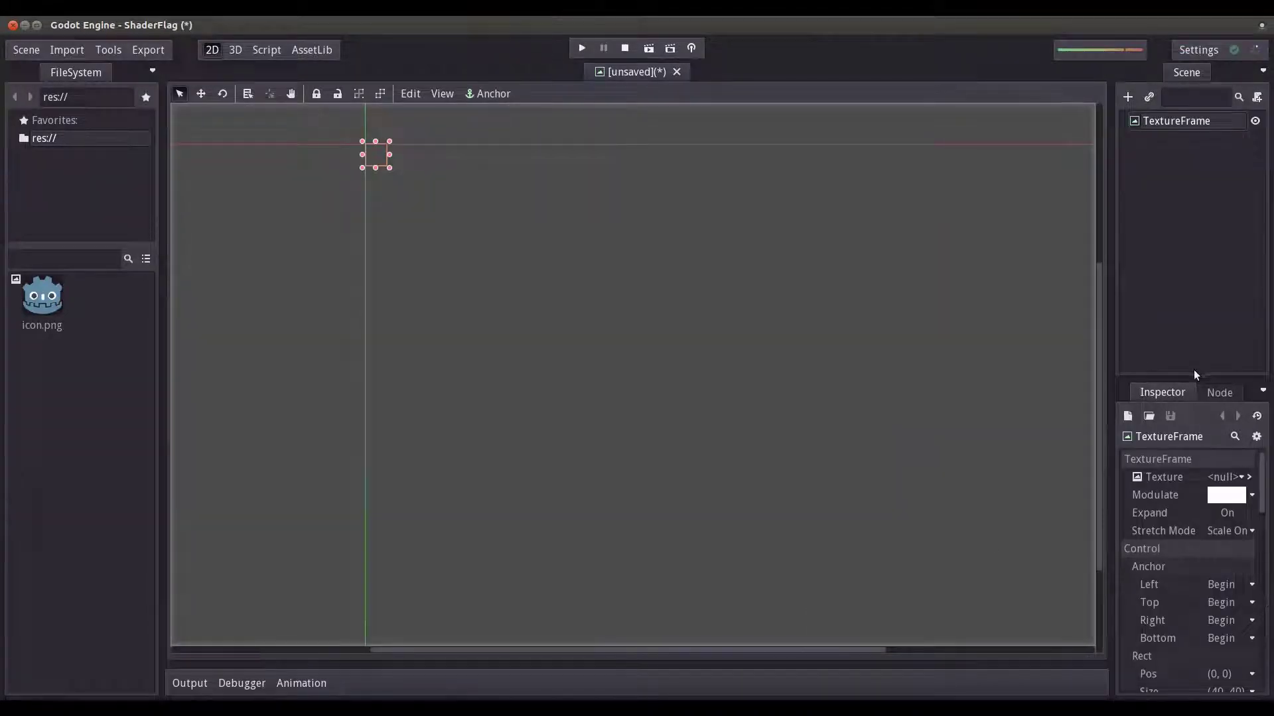
Enlarge the Inspector dock and load icon.png as the TextureFrame's texture
{"action": "left_click_drag", "start_coordinate": [1196, 378], "coordinate": [1202, 166]}
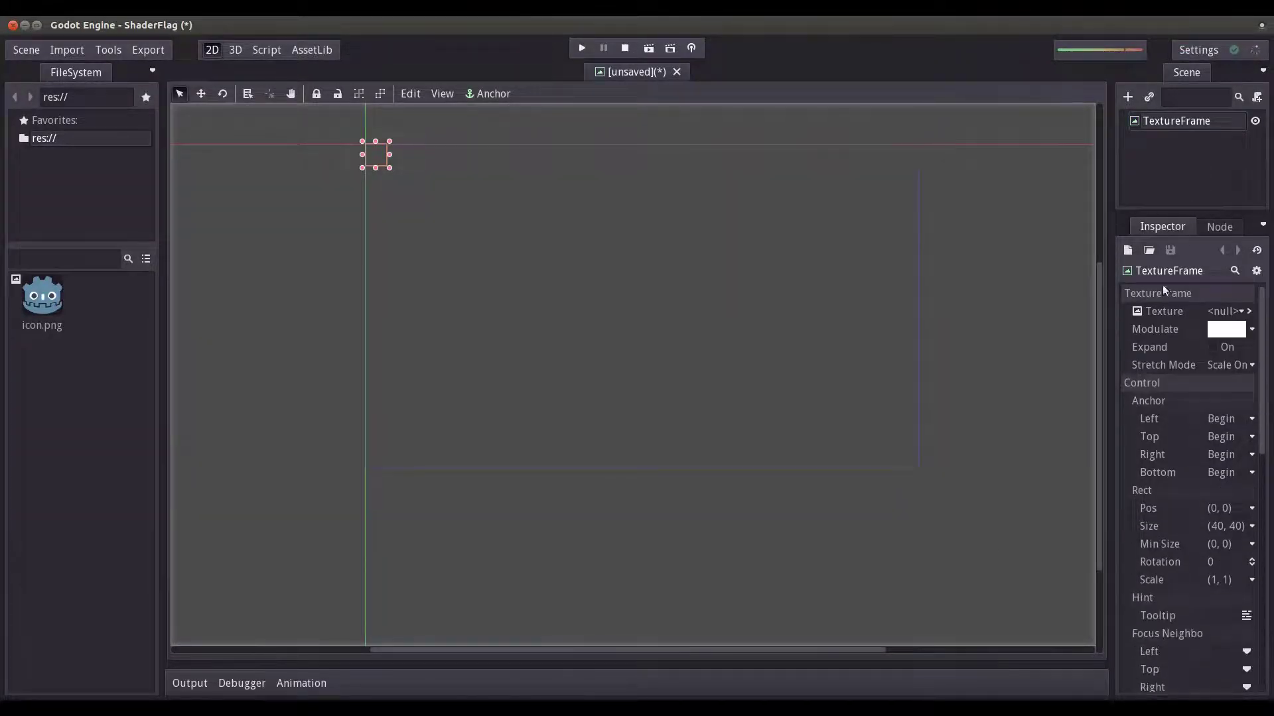
{"action": "left_click_drag", "start_coordinate": [1111, 390], "coordinate": [1078, 388]}
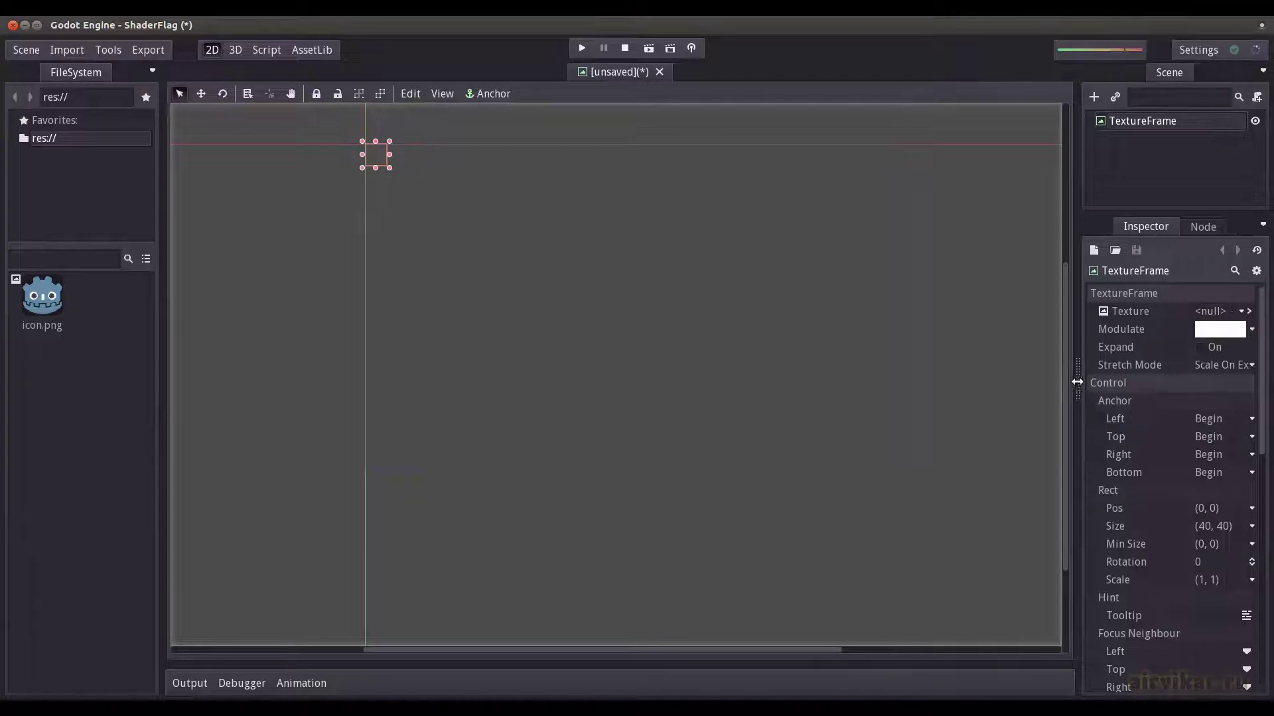
{"action": "left_click", "coordinate": [1241, 312]}
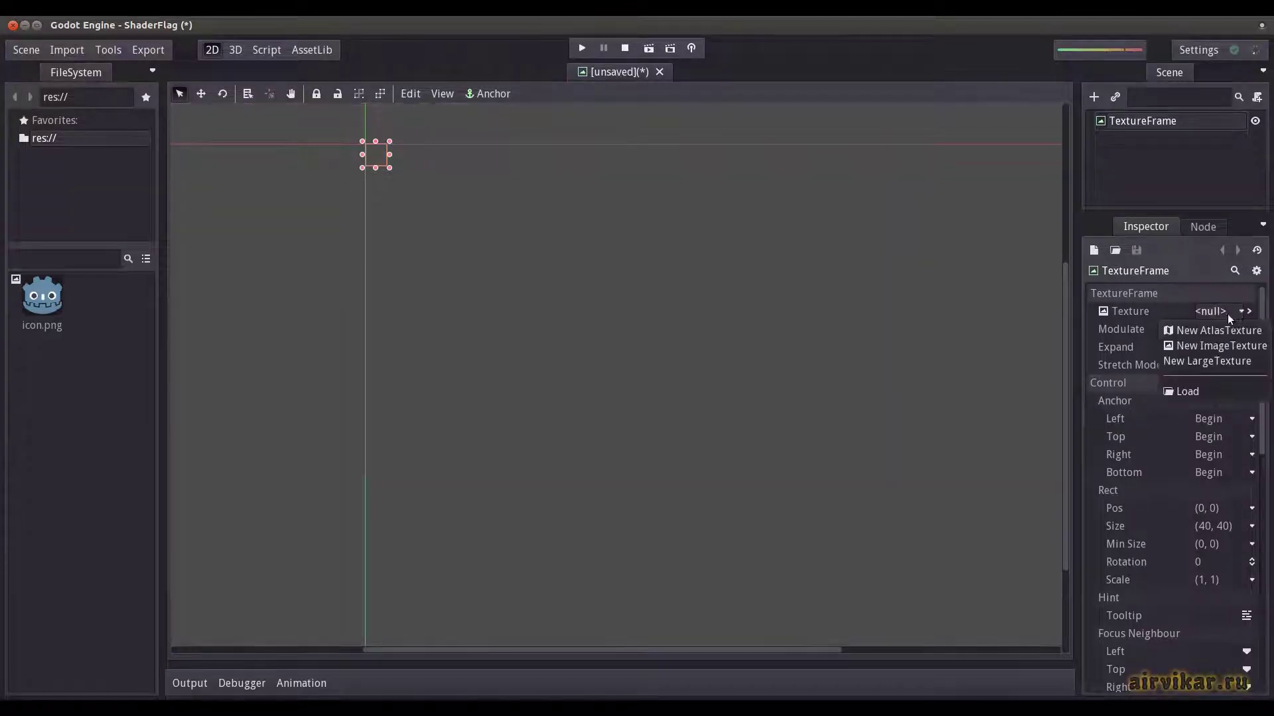
{"action": "left_click", "coordinate": [1189, 391]}
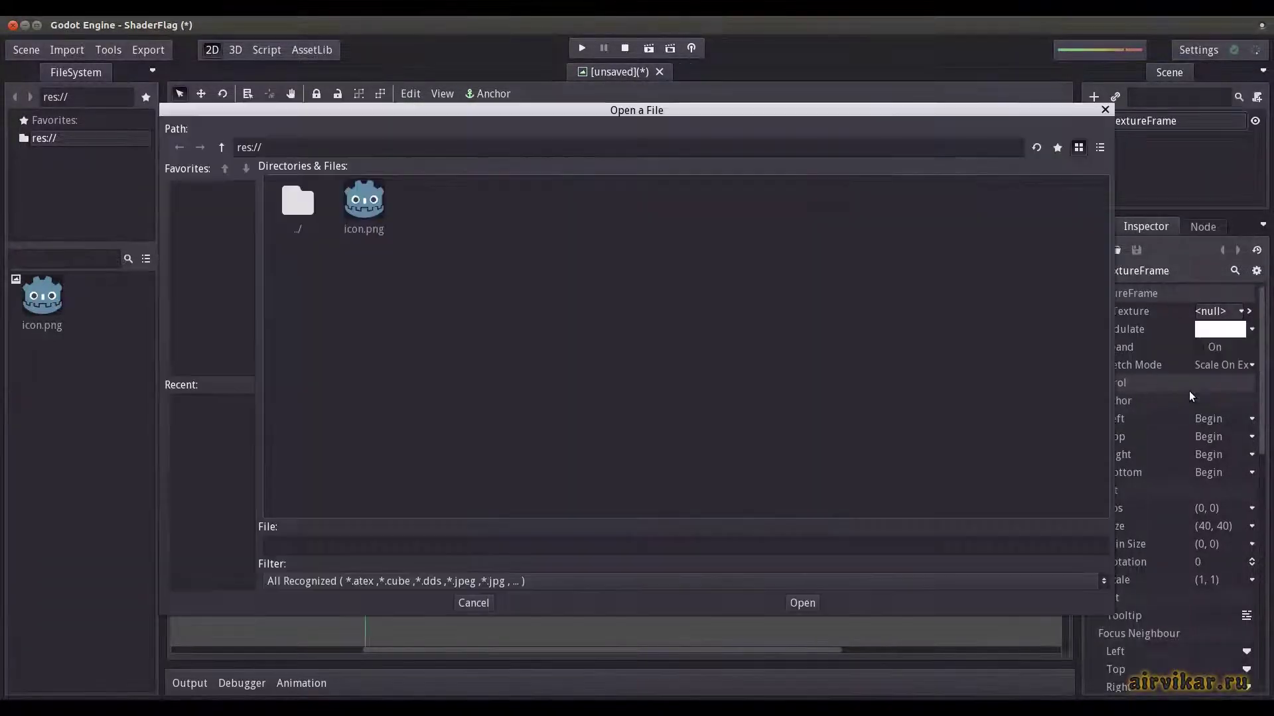
{"action": "left_click", "coordinate": [362, 213]}
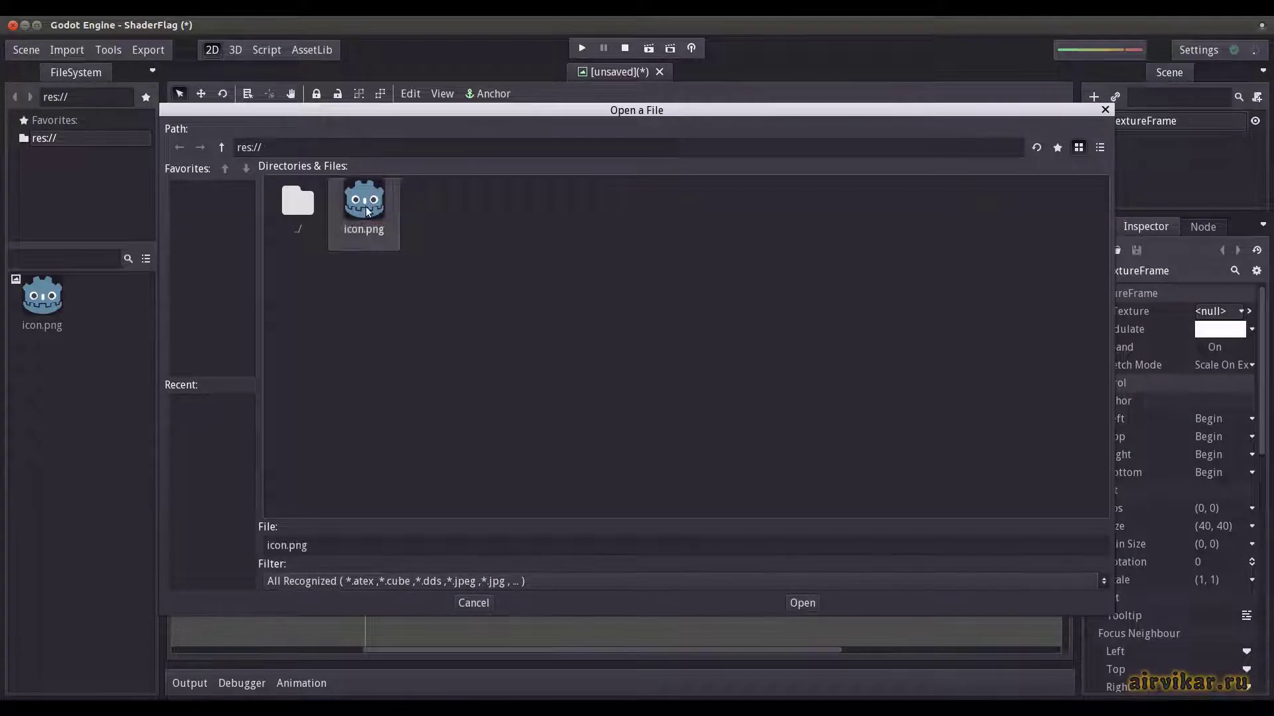
{"action": "left_click", "coordinate": [802, 601]}
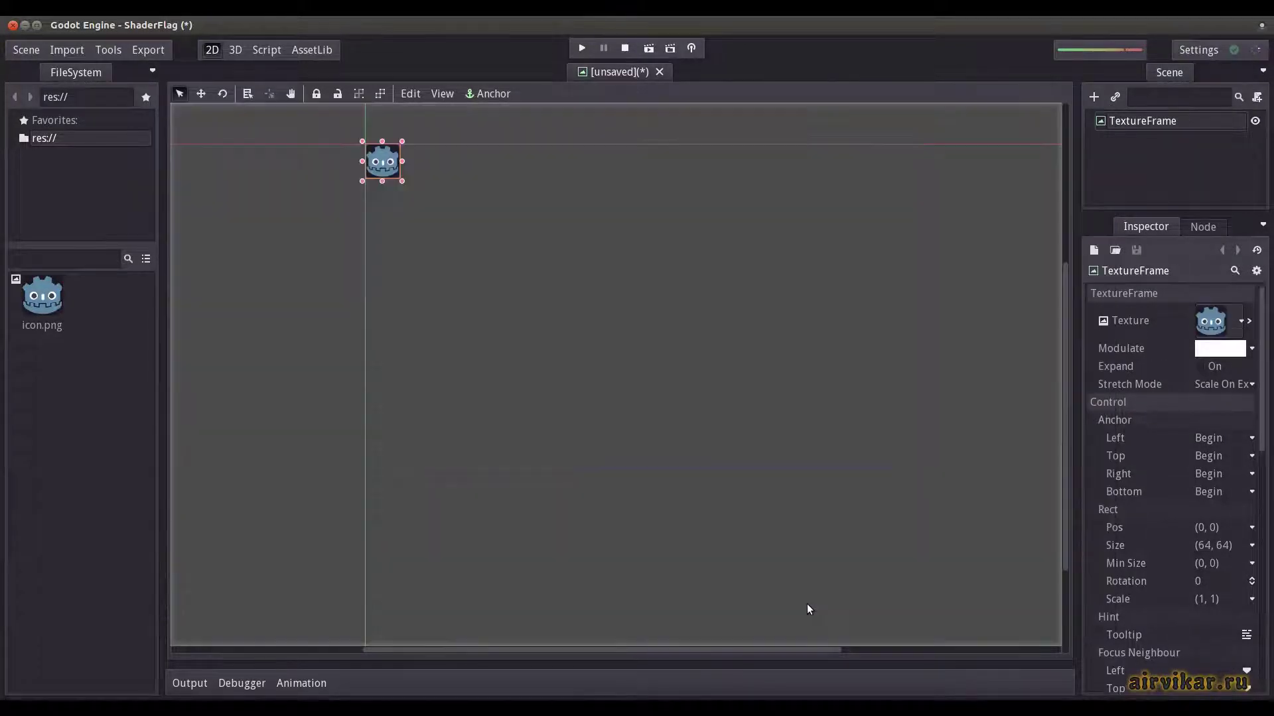
Turn on Expand for the TextureFrame's texture
{"action": "left_click", "coordinate": [1201, 366]}
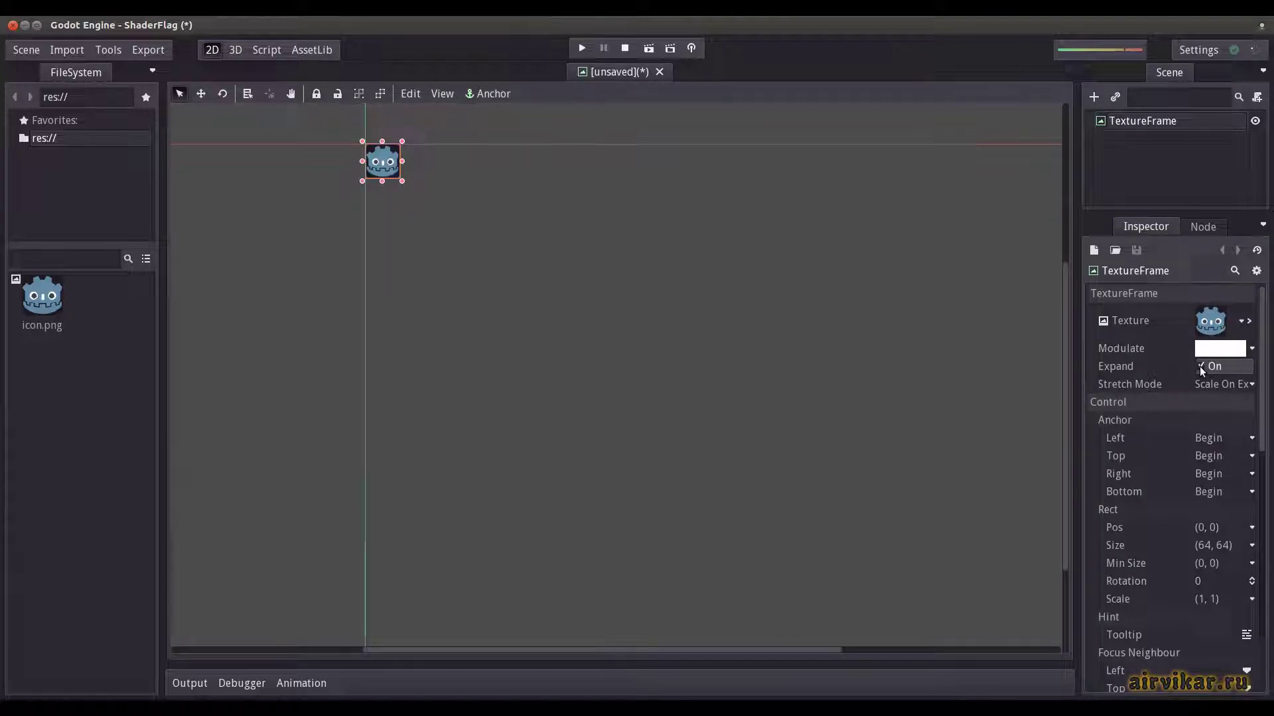
{"action": "scroll", "coordinate": [1169, 396], "scroll_direction": "down", "scroll_amount": 3}
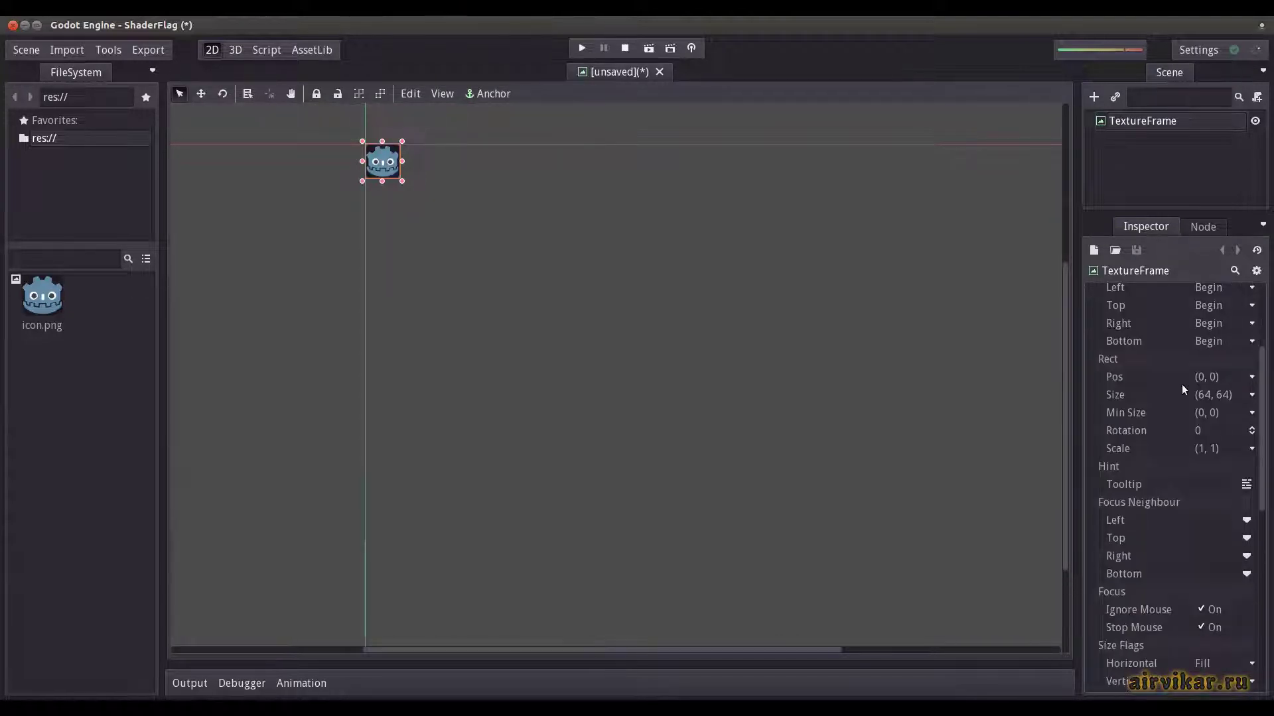
{"action": "scroll", "coordinate": [1177, 363], "scroll_direction": "down", "scroll_amount": 2}
{"action": "scroll", "coordinate": [1176, 362], "scroll_direction": "down", "scroll_amount": 1}
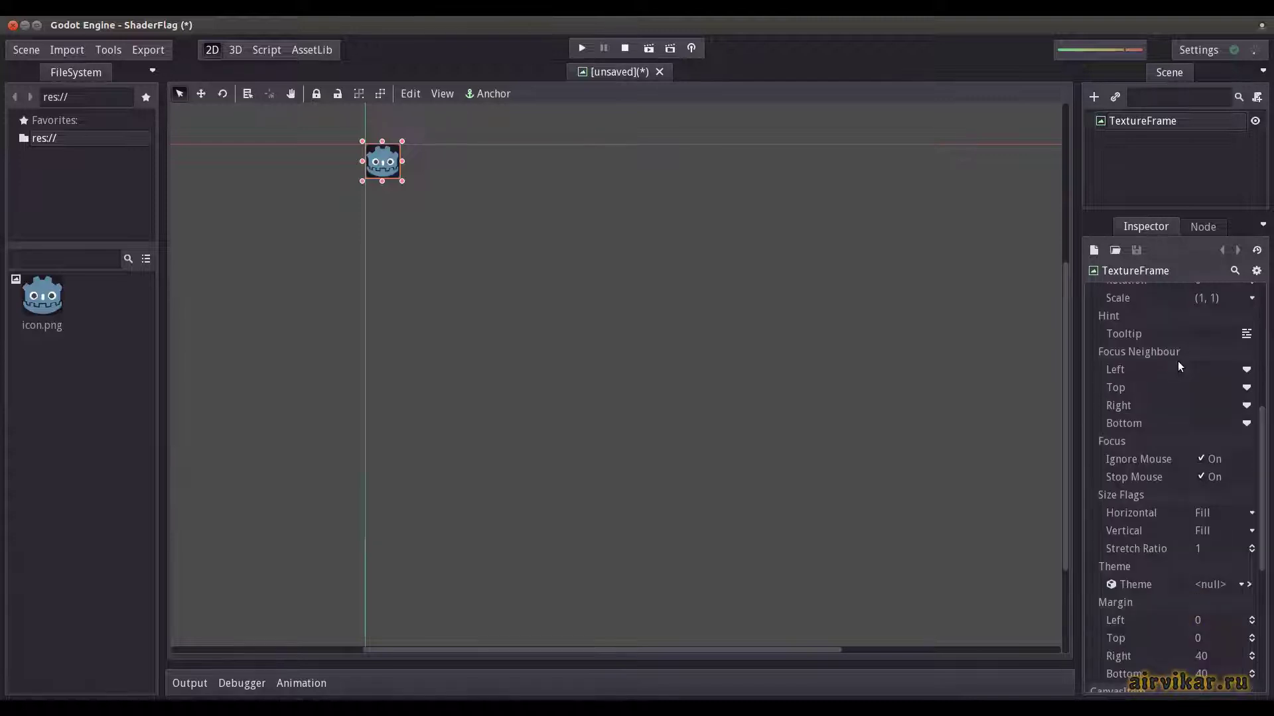
{"action": "scroll", "coordinate": [1177, 362], "scroll_direction": "up", "scroll_amount": 3}
{"action": "scroll", "coordinate": [1177, 355], "scroll_direction": "up", "scroll_amount": 2}
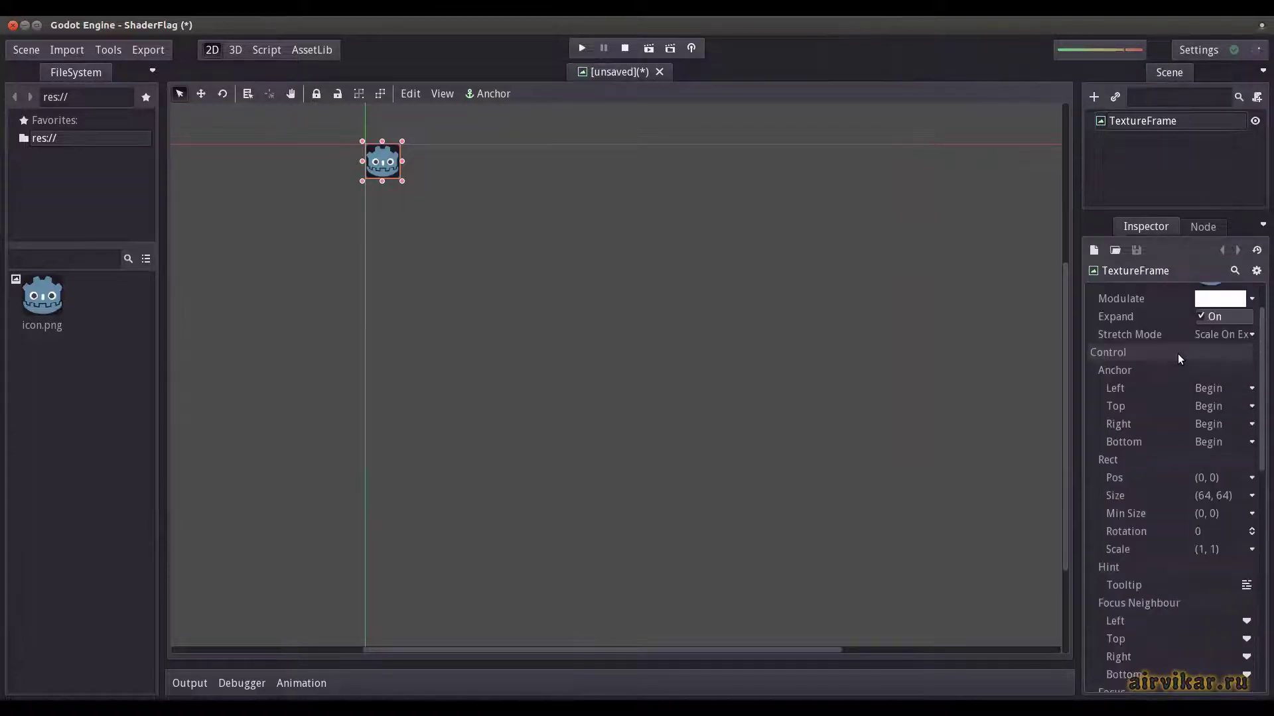
Set the TextureFrame's Min Size to 1600 by 900
{"action": "left_click", "coordinate": [1218, 496]}
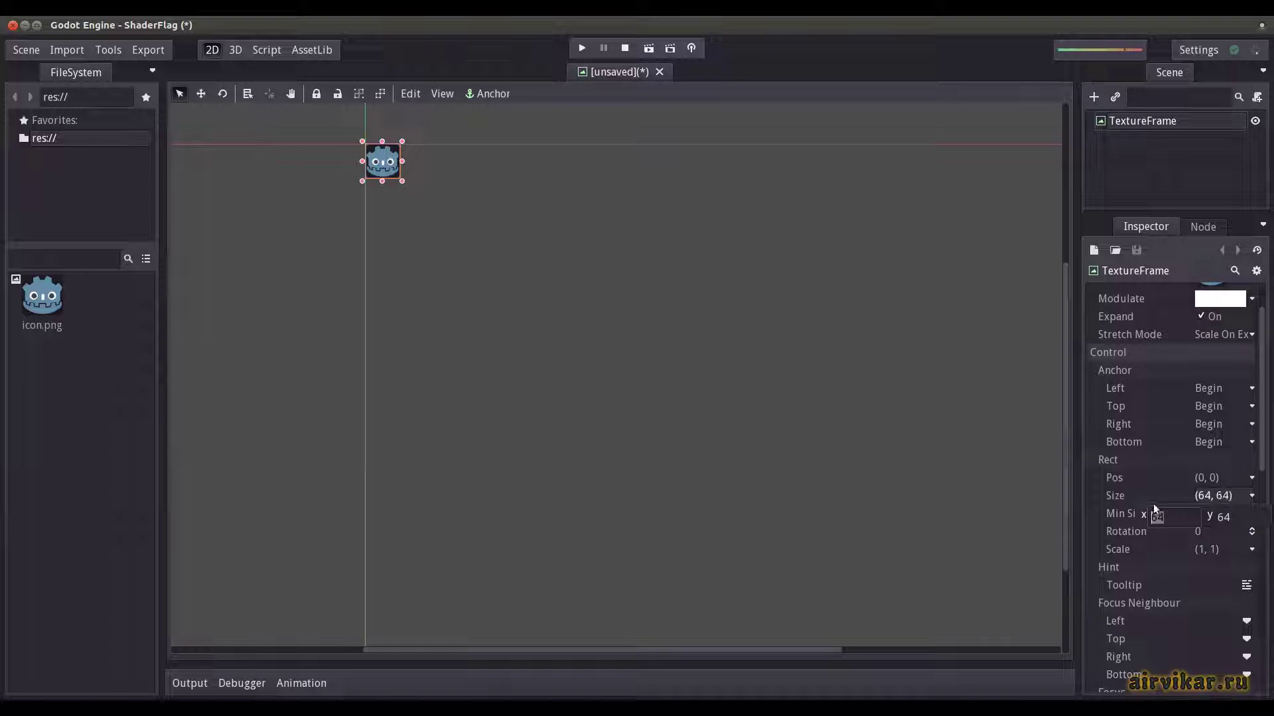
{"action": "type", "text": "102"}
{"action": "type", "text": "6"}
{"action": "type", "text": "00"}
{"action": "key", "text": "Tab"}
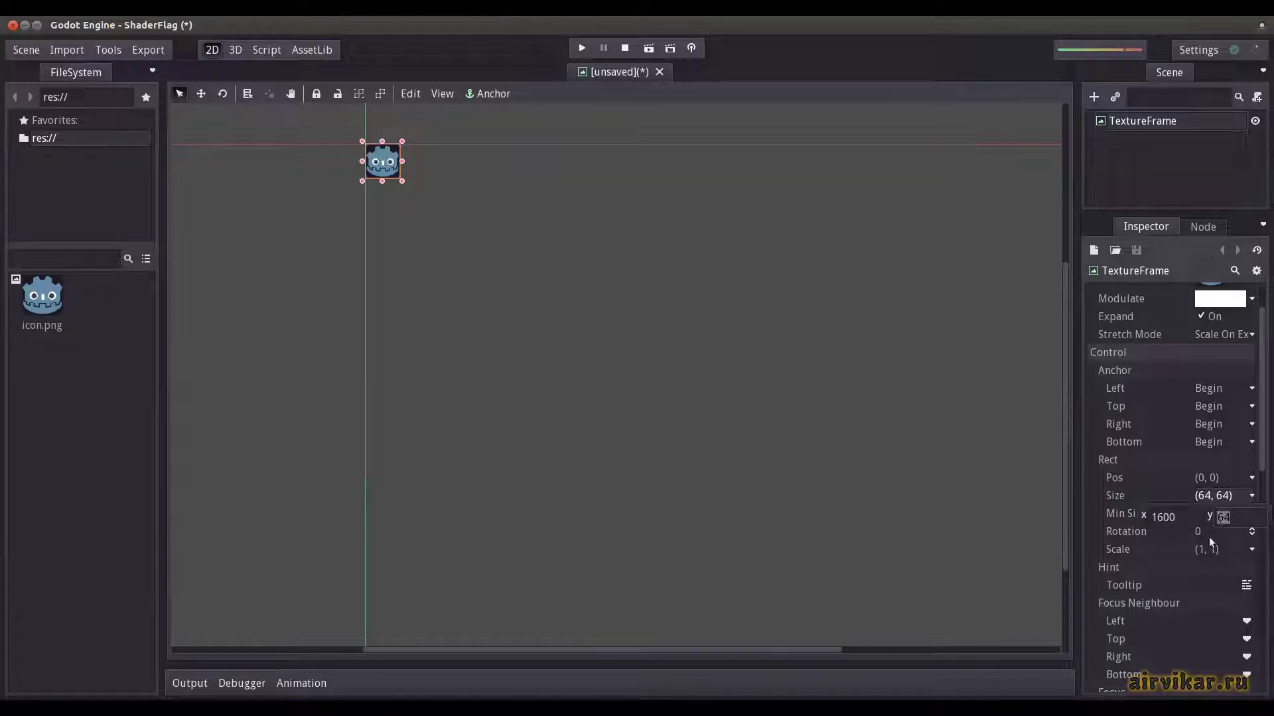
{"action": "type", "text": "900"}
{"action": "key", "text": "Return"}
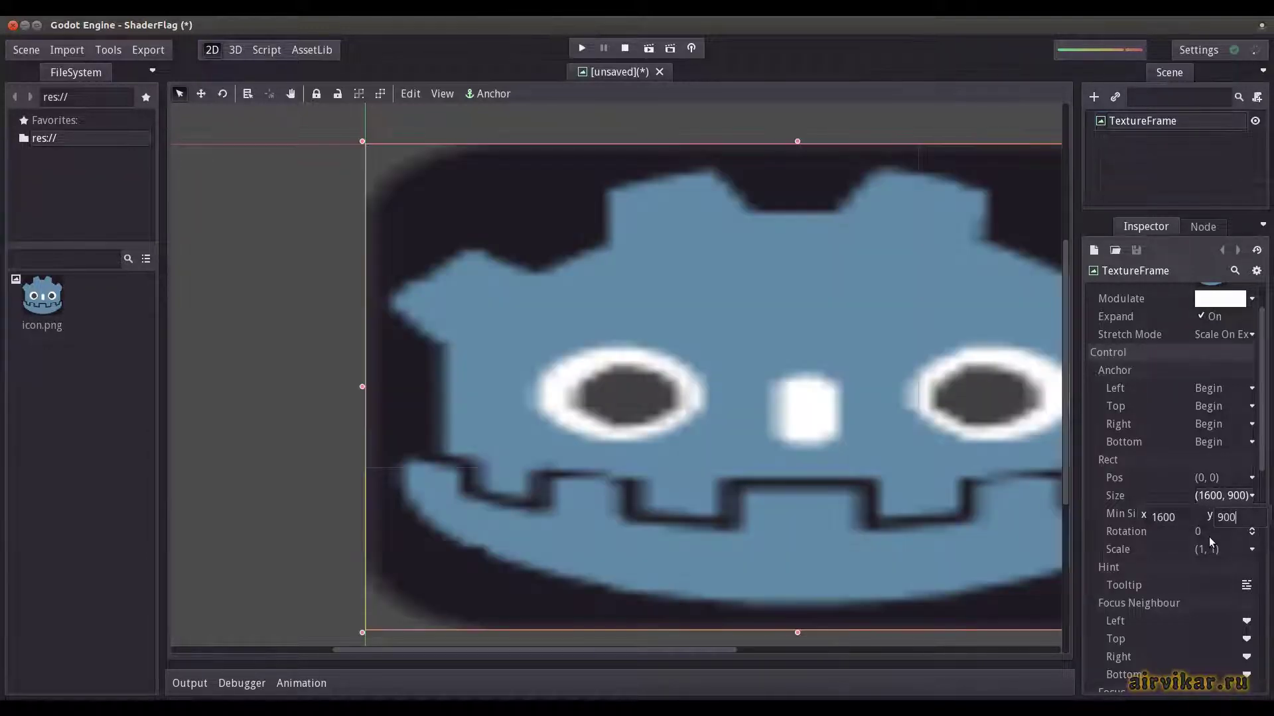
Pan and zoom the canvas to centre the enlarged 1600×900 frame
{"action": "middle_click_drag", "start_coordinate": [966, 400], "coordinate": [770, 337]}
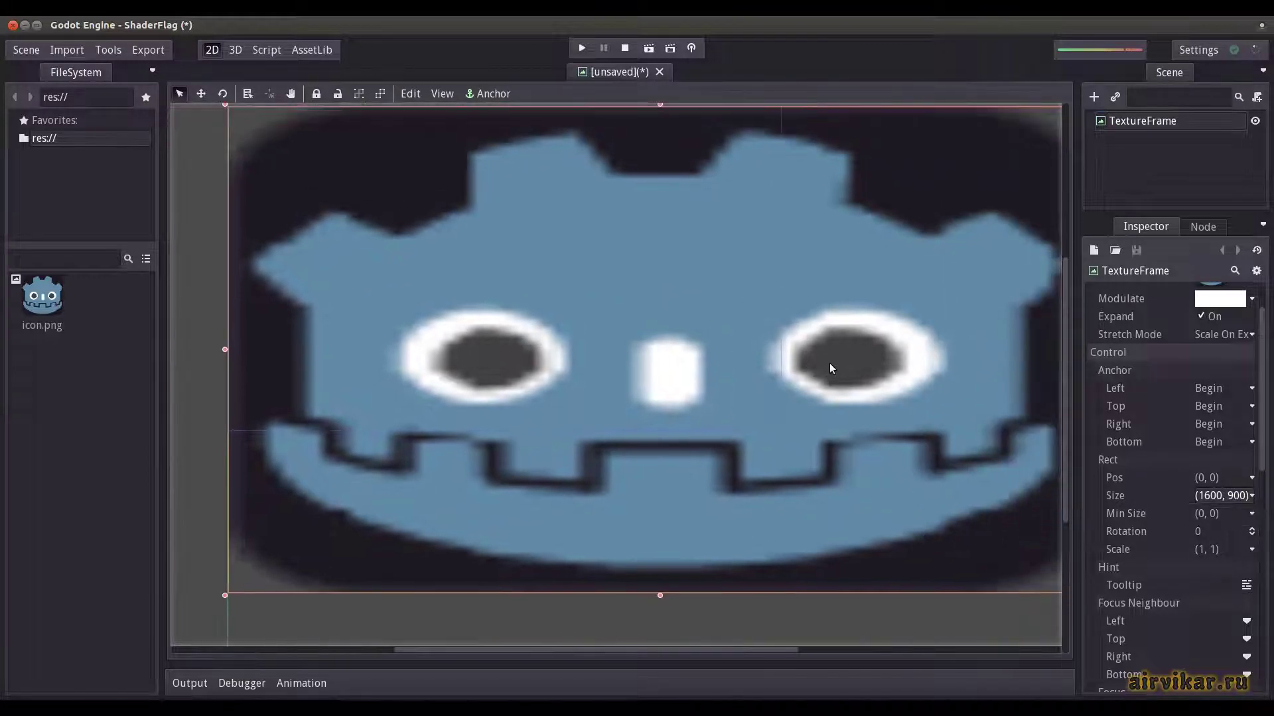
{"action": "scroll", "coordinate": [771, 337], "scroll_direction": "down", "scroll_amount": 4}
{"action": "scroll", "coordinate": [771, 337], "scroll_direction": "down", "scroll_amount": 2}
{"action": "scroll", "coordinate": [771, 337], "scroll_direction": "down", "scroll_amount": 1}
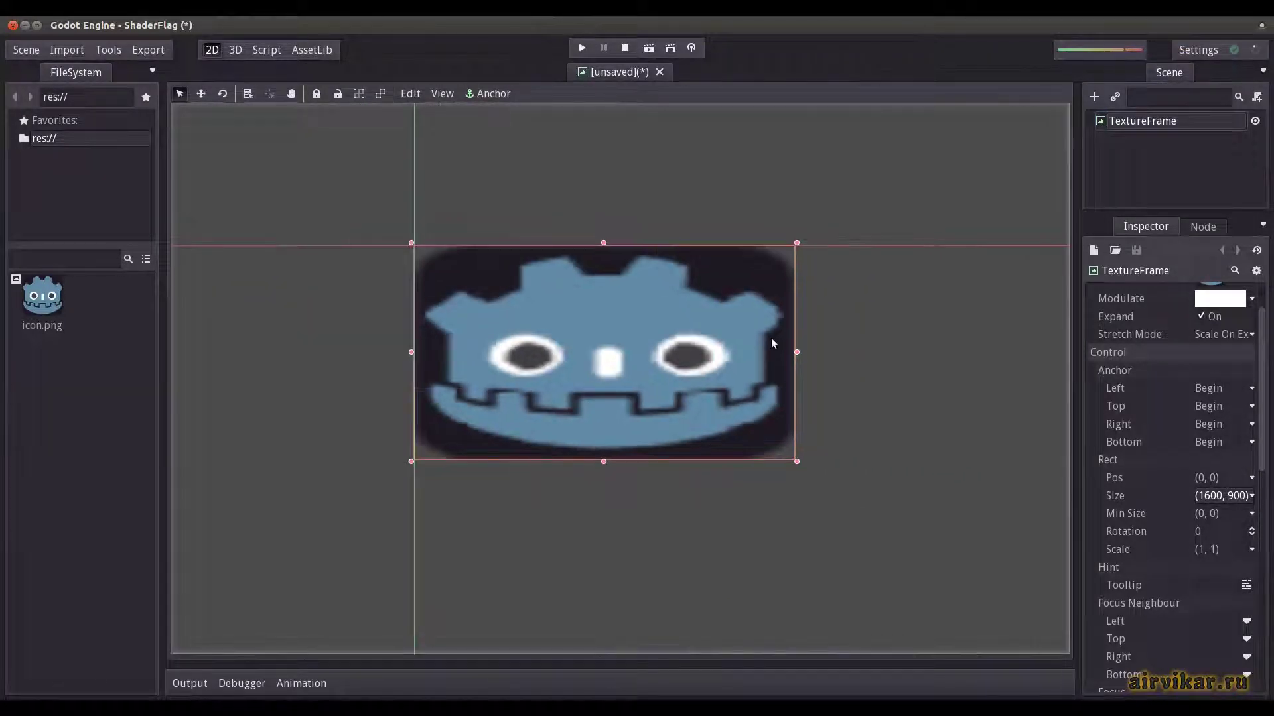
{"action": "scroll", "coordinate": [702, 300], "scroll_direction": "up", "scroll_amount": 1}
{"action": "scroll", "coordinate": [702, 300], "scroll_direction": "up", "scroll_amount": 2}
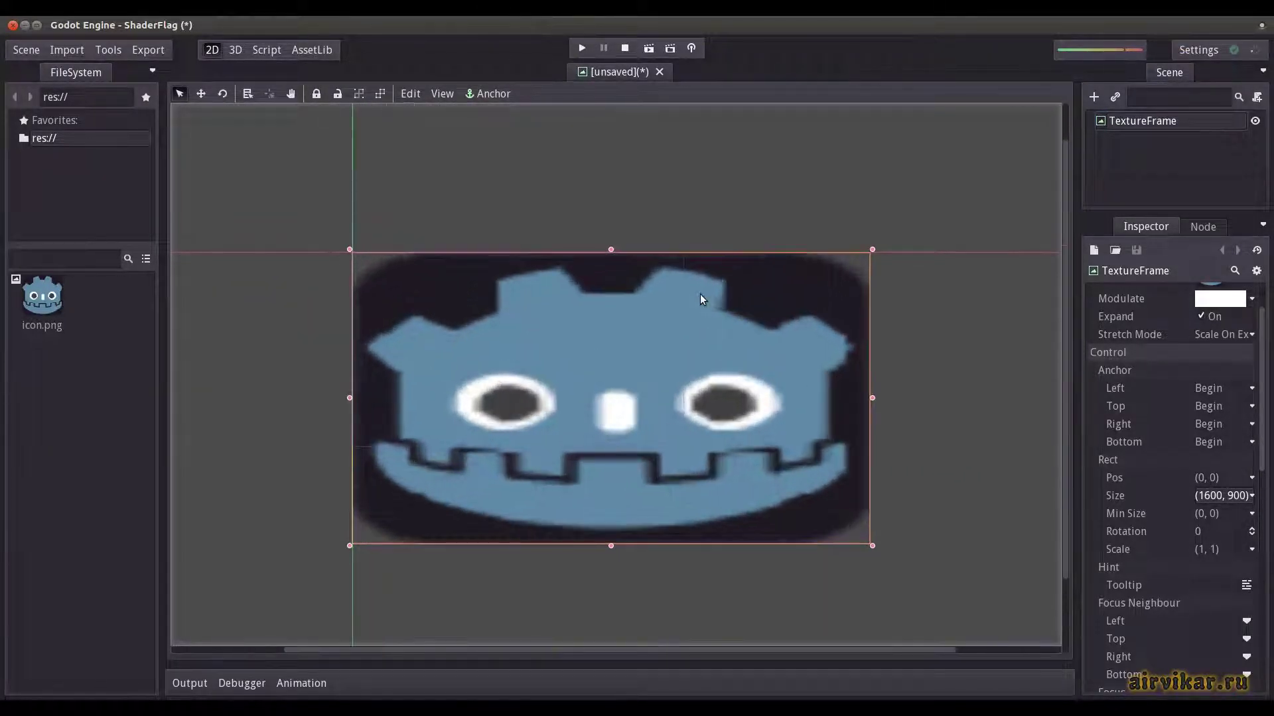
{"action": "middle_click_drag", "start_coordinate": [699, 300], "coordinate": [697, 247]}
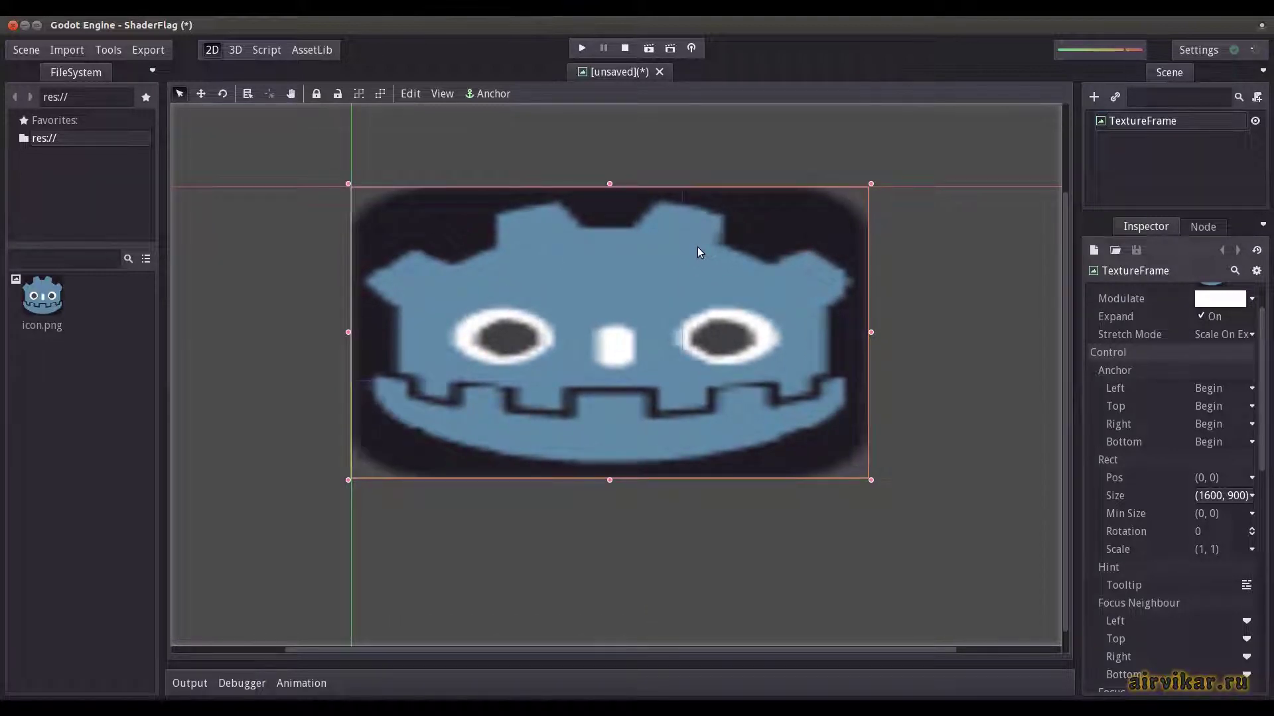
{"action": "scroll", "coordinate": [1225, 450], "scroll_direction": "up", "scroll_amount": 2}
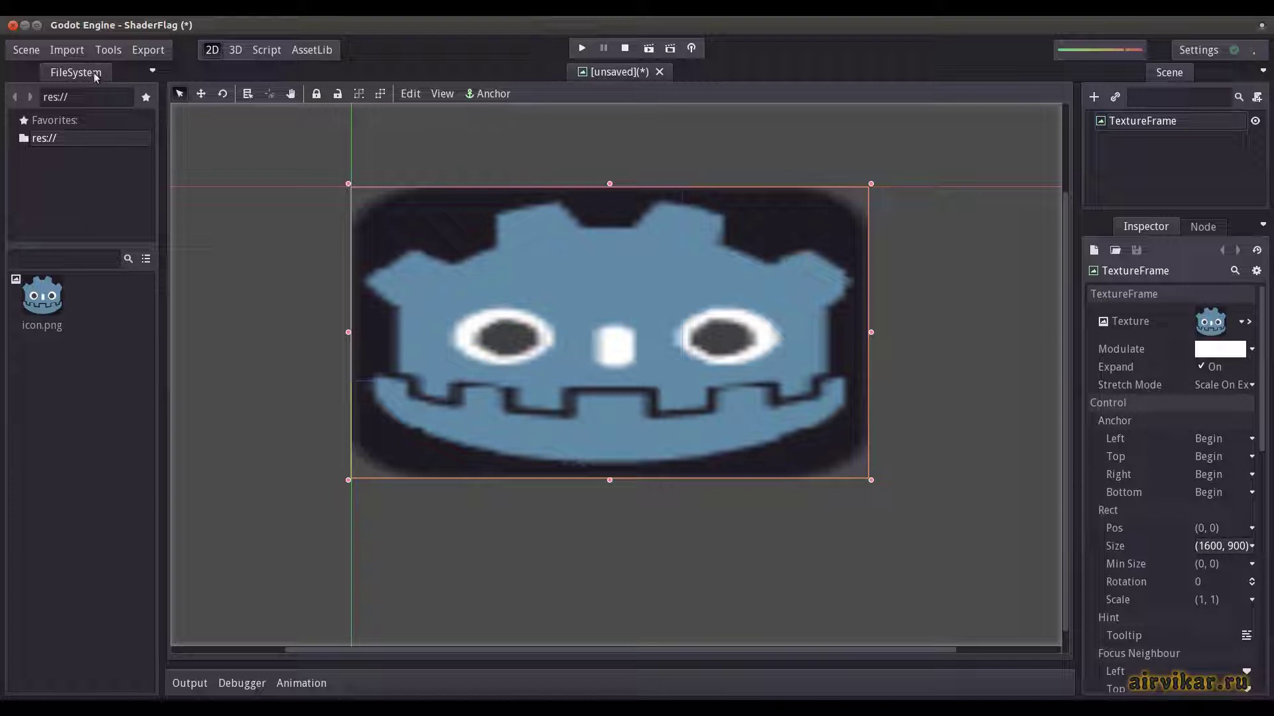
Set the project's Display width to 1600 and height to 900 in Project Settings
{"action": "left_click", "coordinate": [34, 51]}
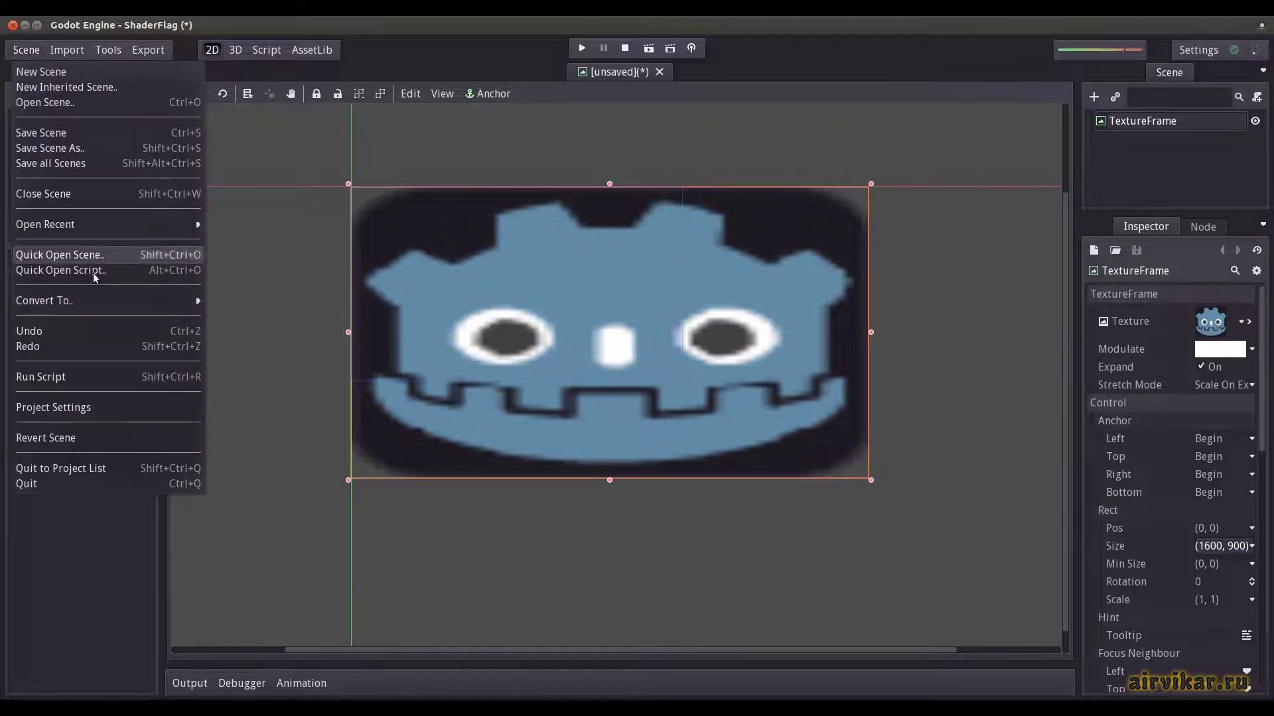
{"action": "left_click", "coordinate": [137, 400]}
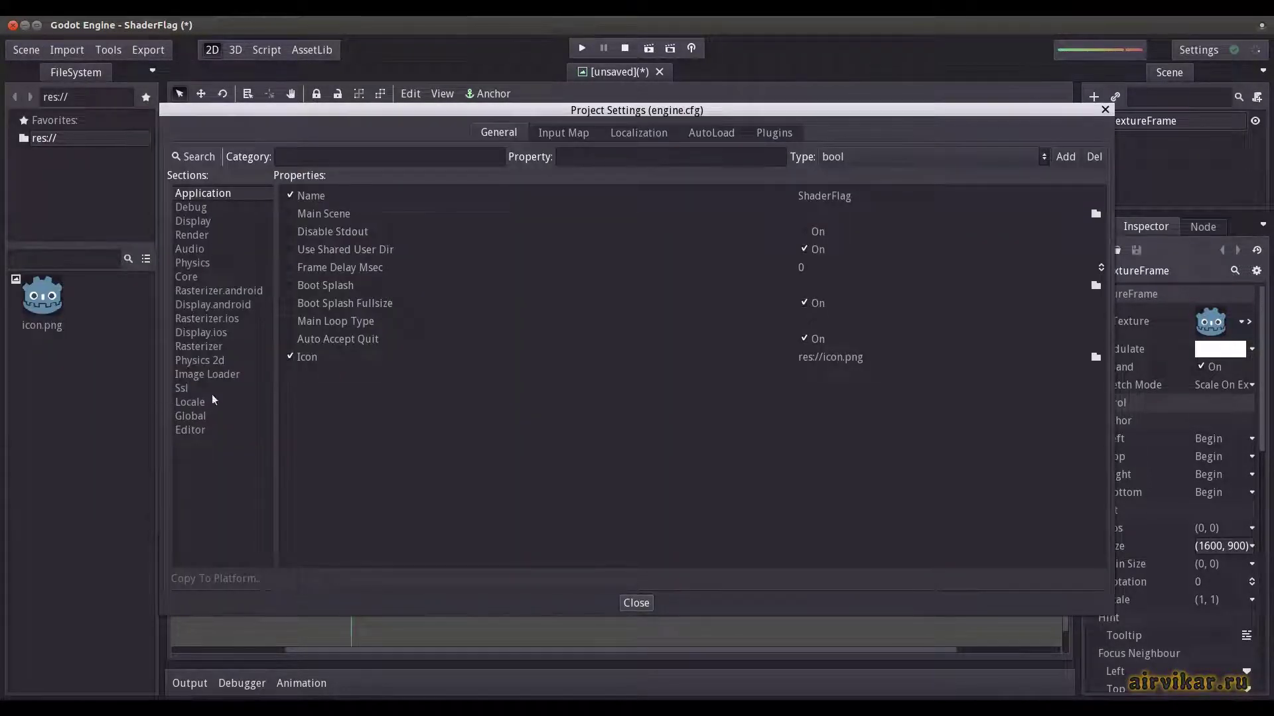
{"action": "left_click", "coordinate": [193, 221]}
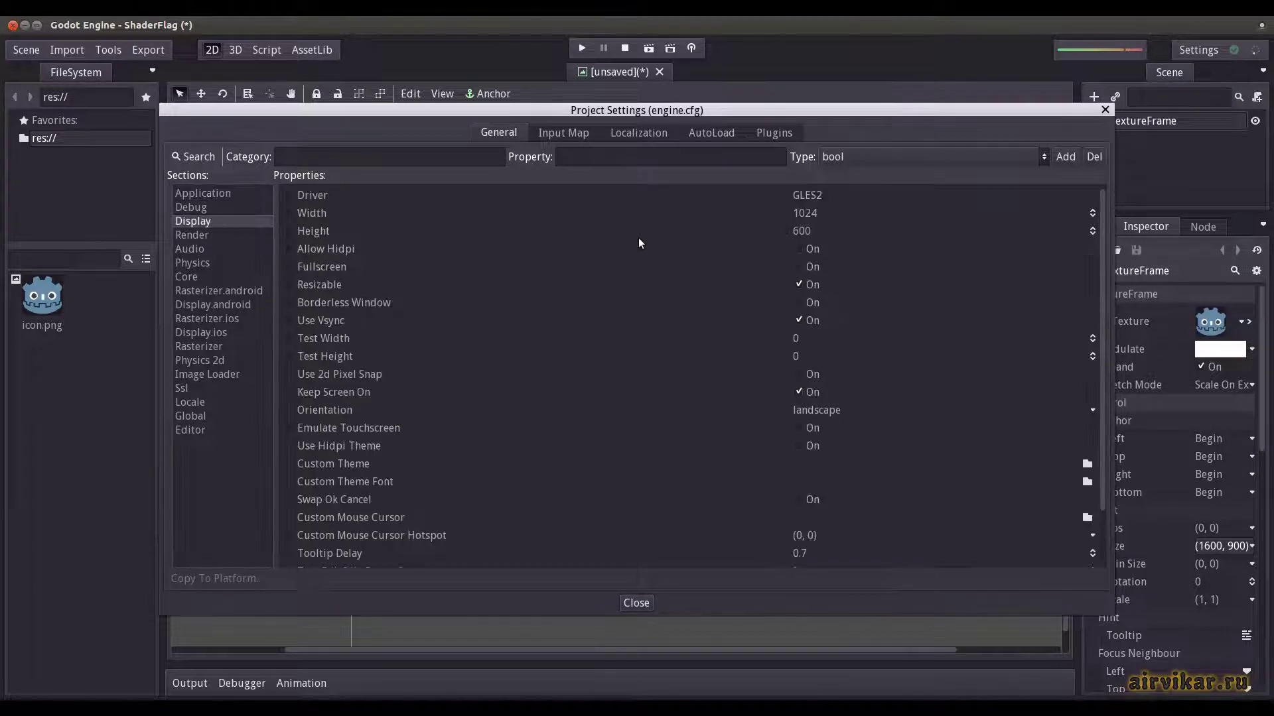
{"action": "left_click", "coordinate": [809, 216]}
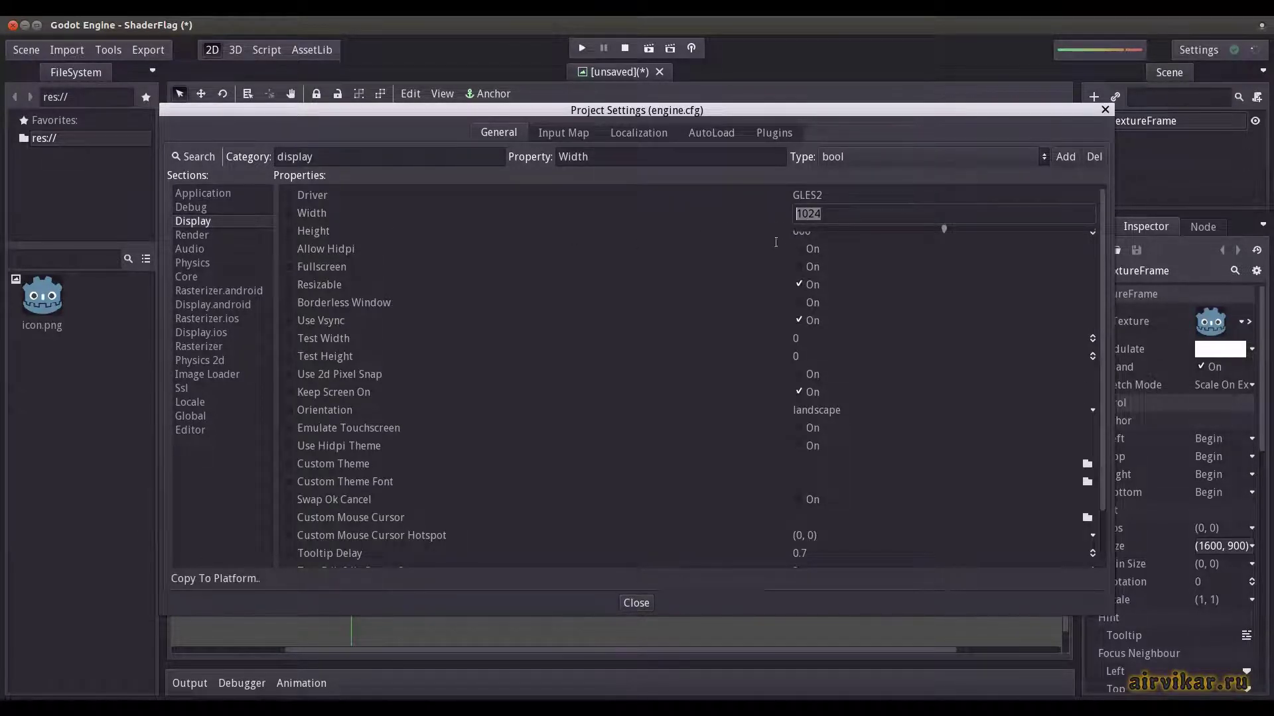
{"action": "type", "text": "16"}
{"action": "type", "text": "99"}
{"action": "key", "text": "BackSpace"}
{"action": "key", "text": "BackSpace"}
{"action": "type", "text": "00"}
{"action": "key", "text": "Return"}
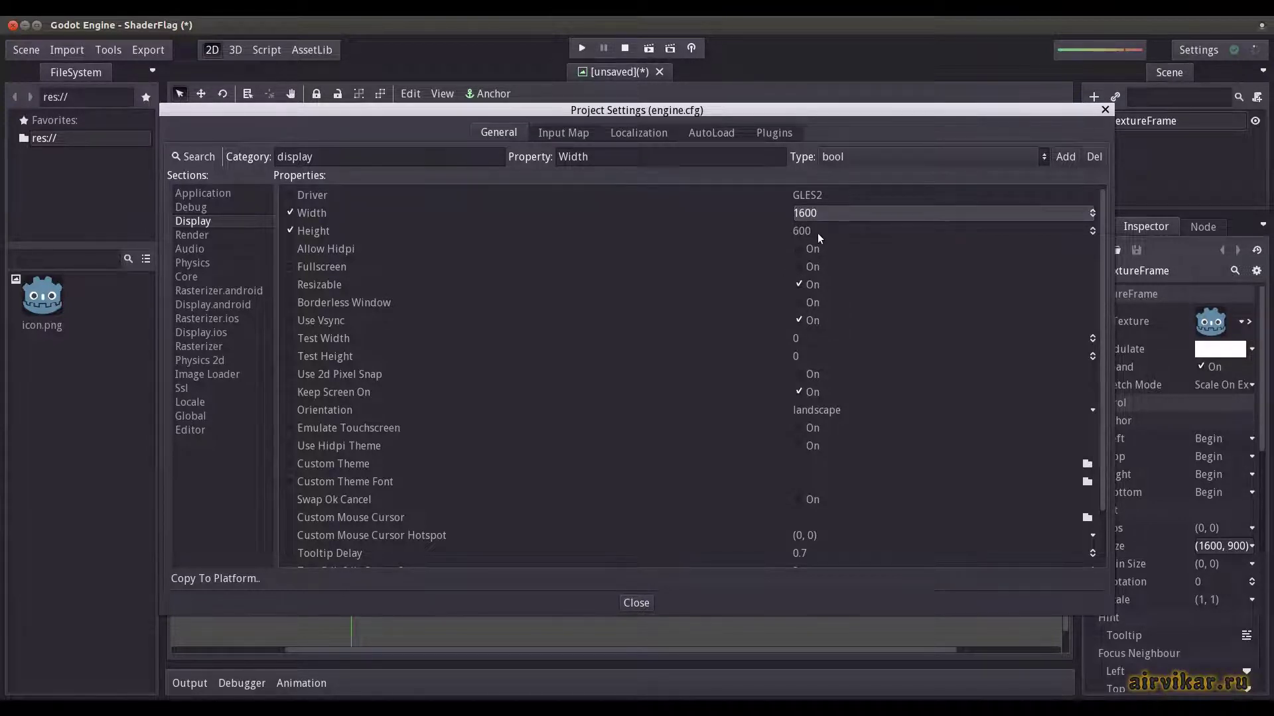
{"action": "left_click", "coordinate": [818, 235]}
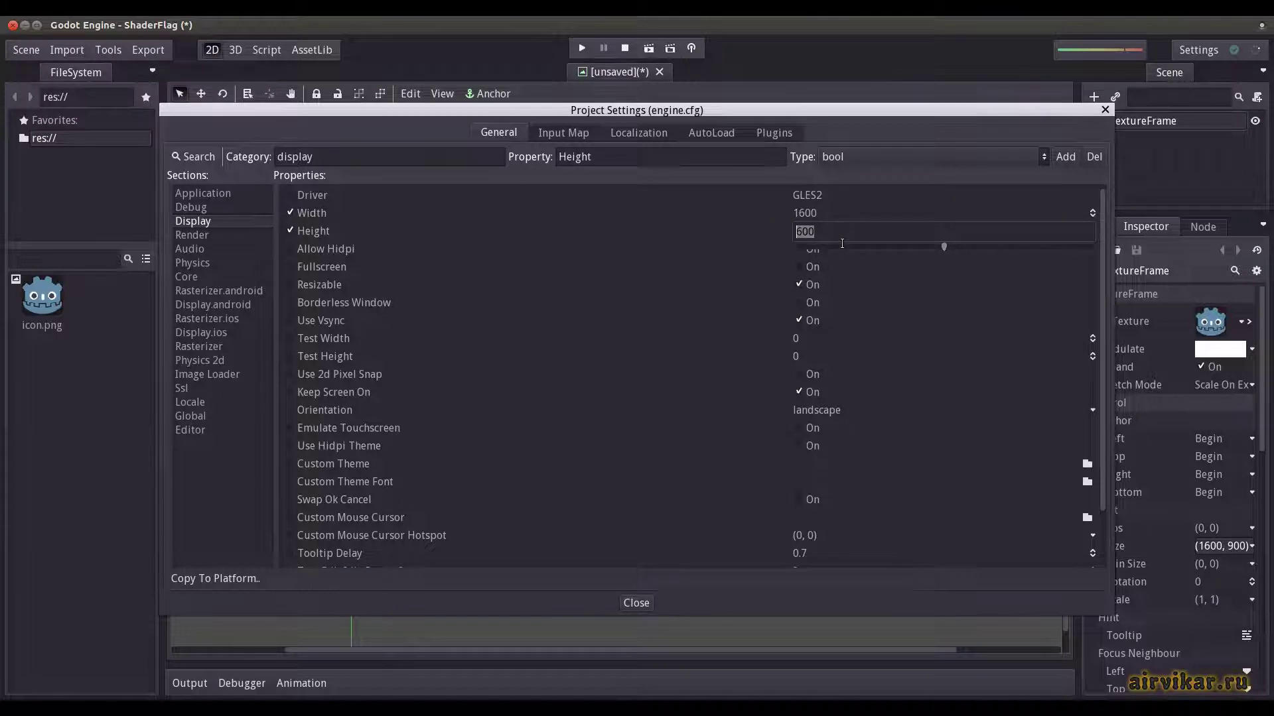
{"action": "type", "text": "900"}
{"action": "key", "text": "Return"}
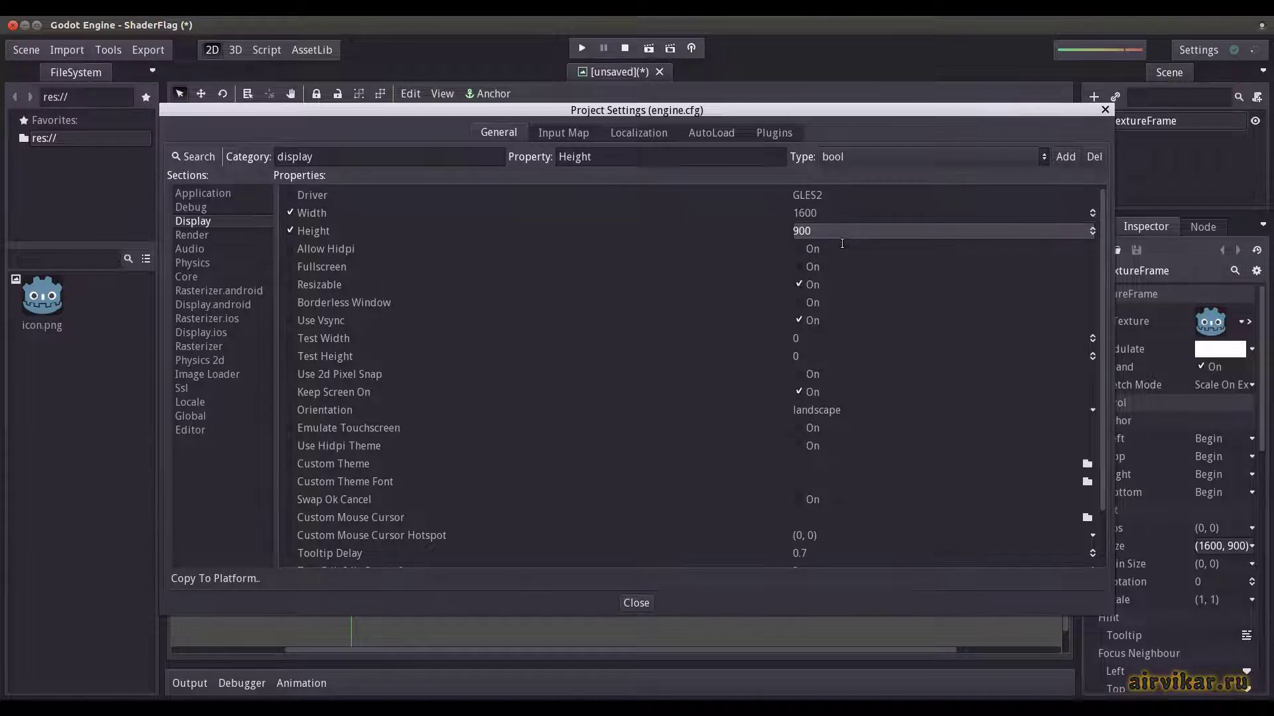
{"action": "left_click", "coordinate": [646, 602]}
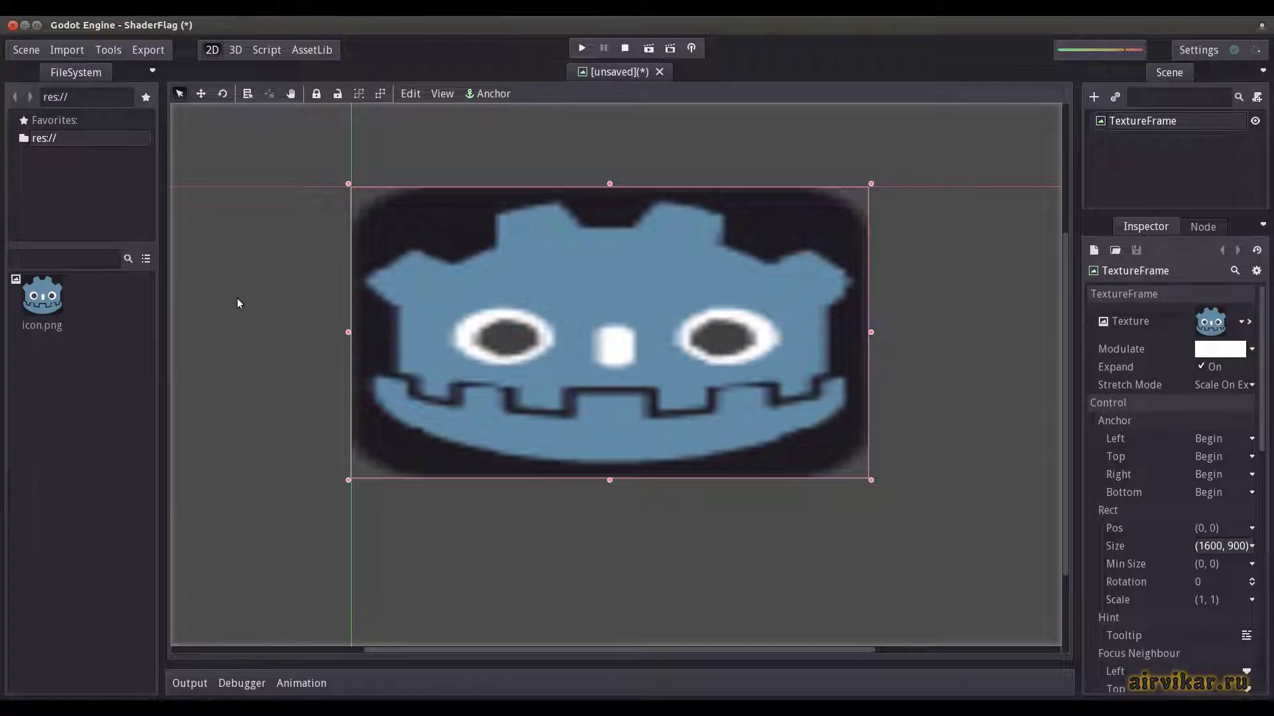
Save the scene under the name flag as flag.tscn
{"action": "left_click", "coordinate": [28, 52]}
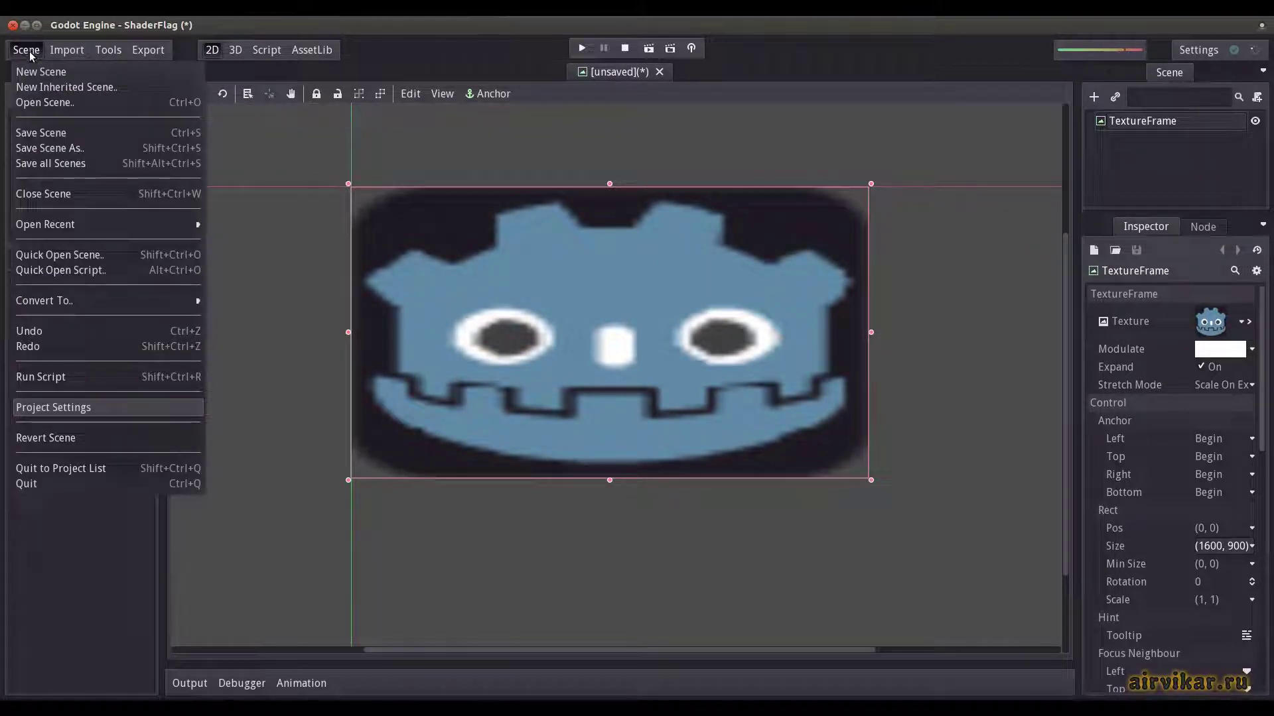
{"action": "left_click", "coordinate": [108, 147]}
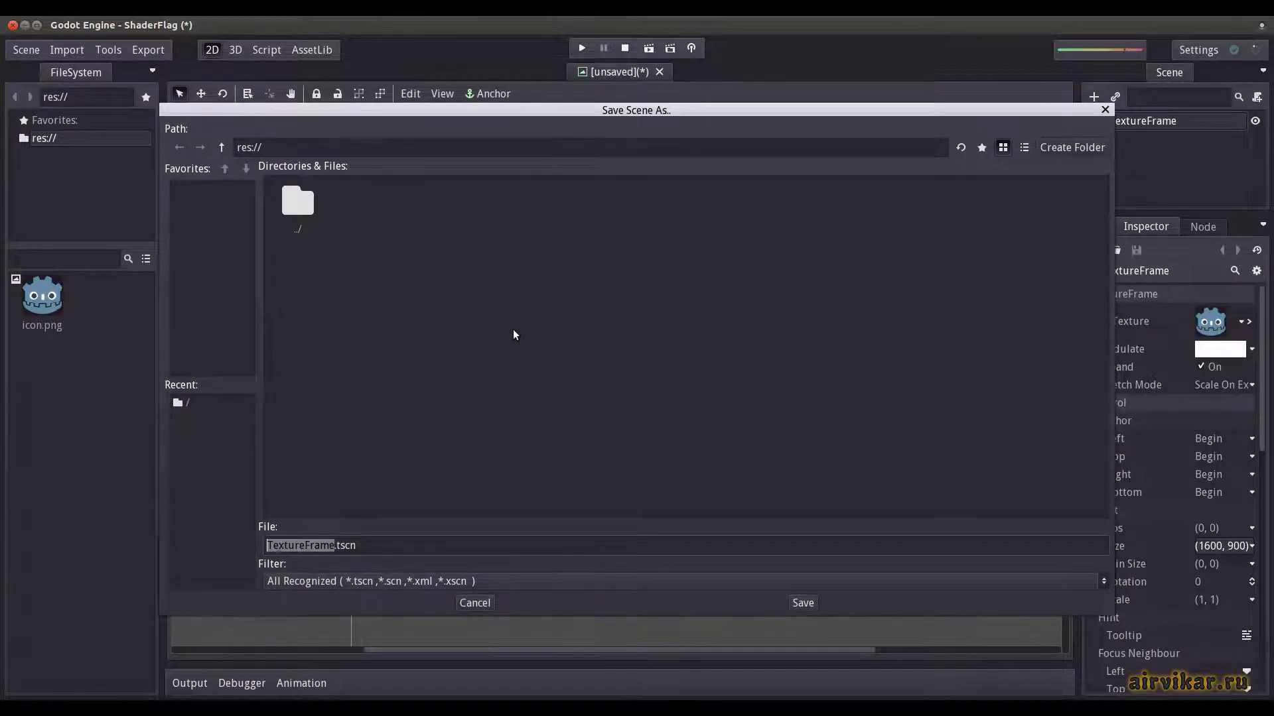
{"action": "type", "text": "flas"}
{"action": "key", "text": "BackSpace"}
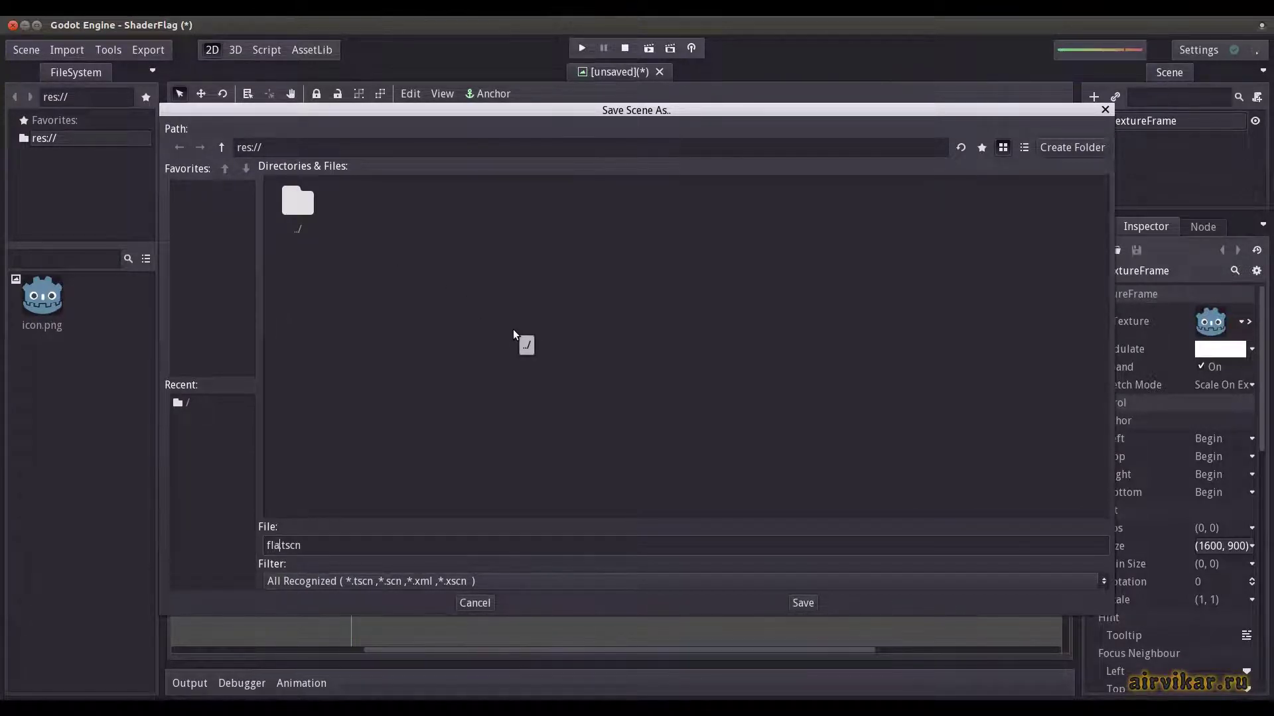
{"action": "type", "text": "ag"}
{"action": "key", "text": "BackSpace"}
{"action": "key", "text": "BackSpace"}
{"action": "type", "text": "g"}
{"action": "left_click", "coordinate": [481, 546]}
{"action": "left_click", "coordinate": [806, 605]}
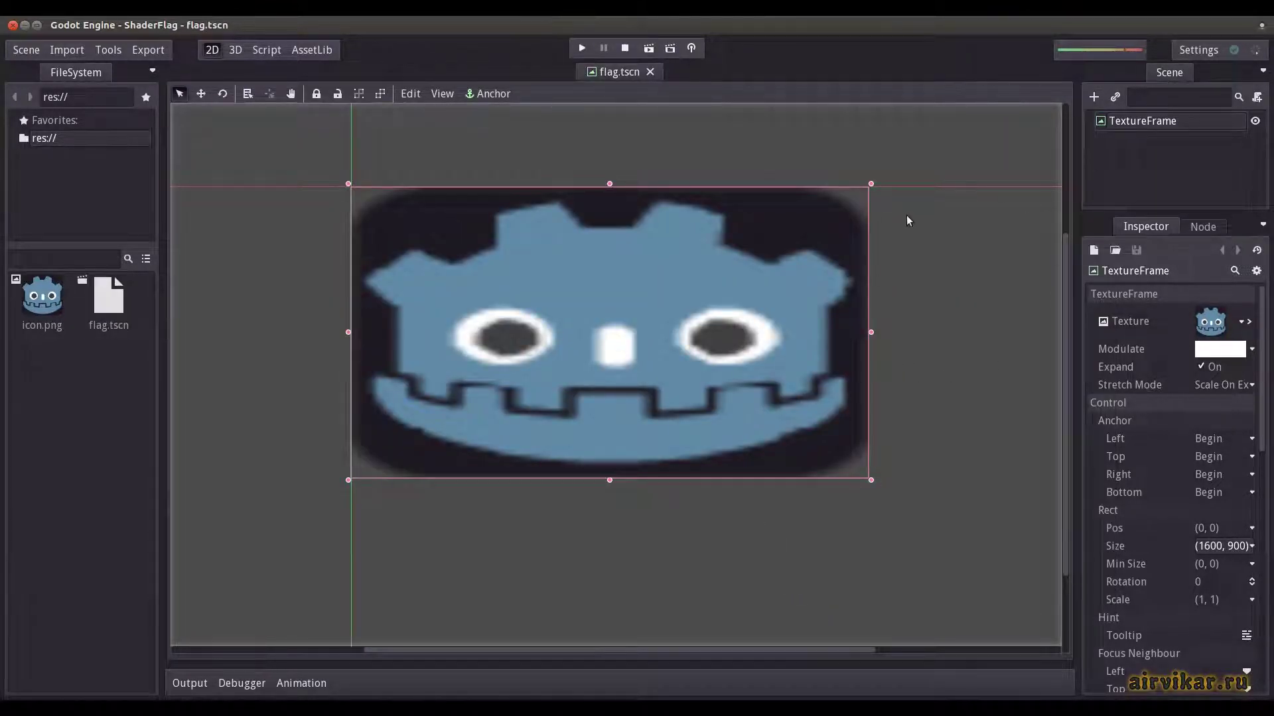
Give the TextureFrame a new CanvasItemMaterial
{"action": "scroll", "coordinate": [1176, 378], "scroll_direction": "down", "scroll_amount": 3}
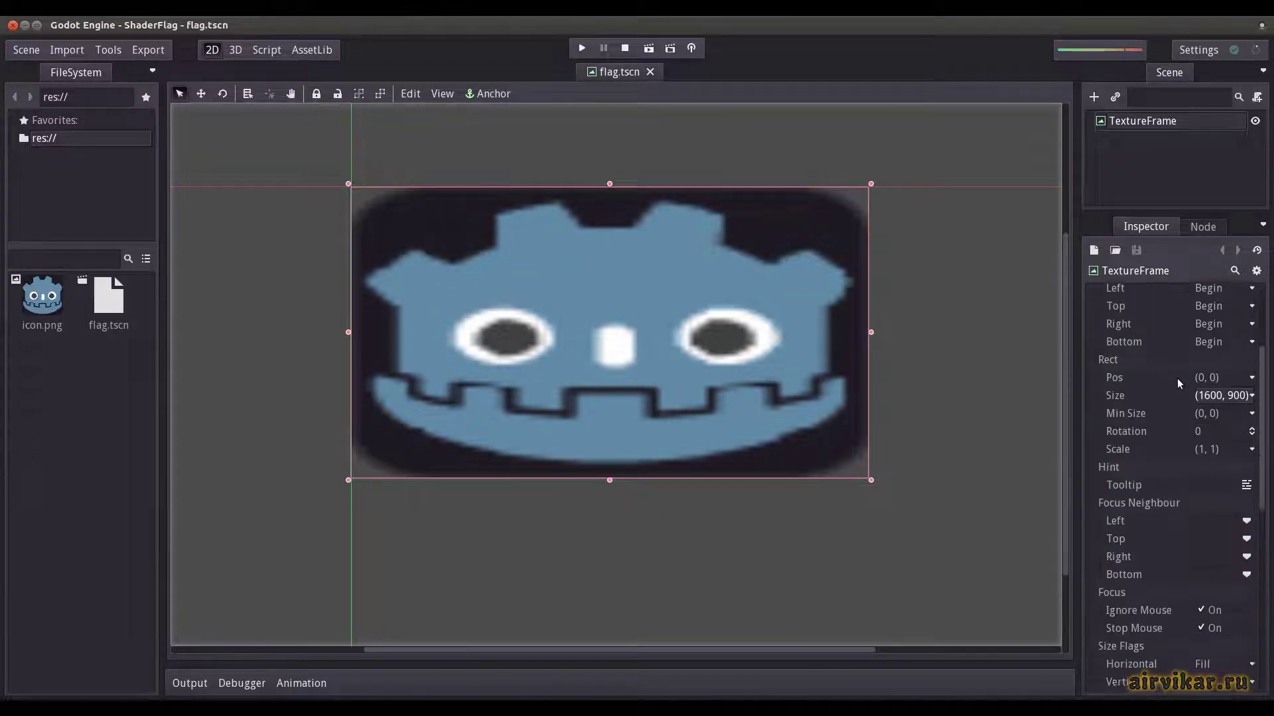
{"action": "scroll", "coordinate": [1175, 377], "scroll_direction": "down", "scroll_amount": 2}
{"action": "scroll", "coordinate": [1173, 373], "scroll_direction": "down", "scroll_amount": 3}
{"action": "scroll", "coordinate": [1173, 372], "scroll_direction": "down", "scroll_amount": 3}
{"action": "scroll", "coordinate": [1174, 373], "scroll_direction": "down", "scroll_amount": 1}
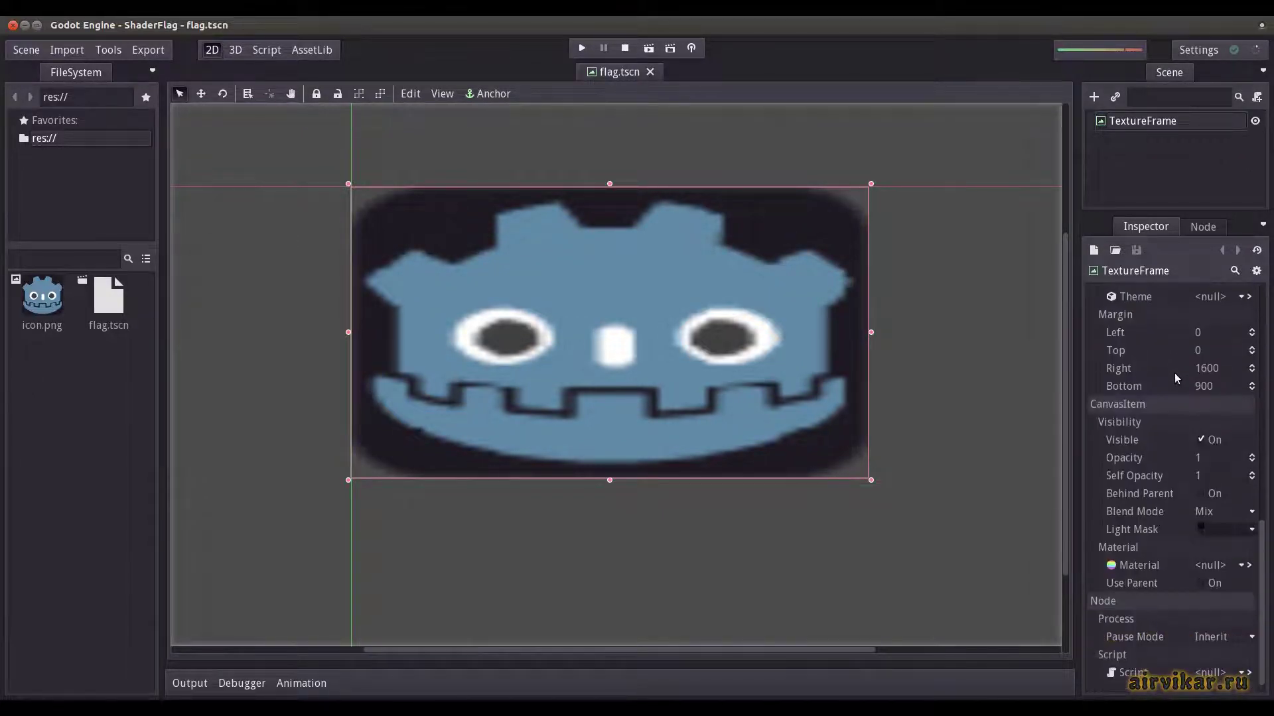
{"action": "left_click", "coordinate": [1240, 565]}
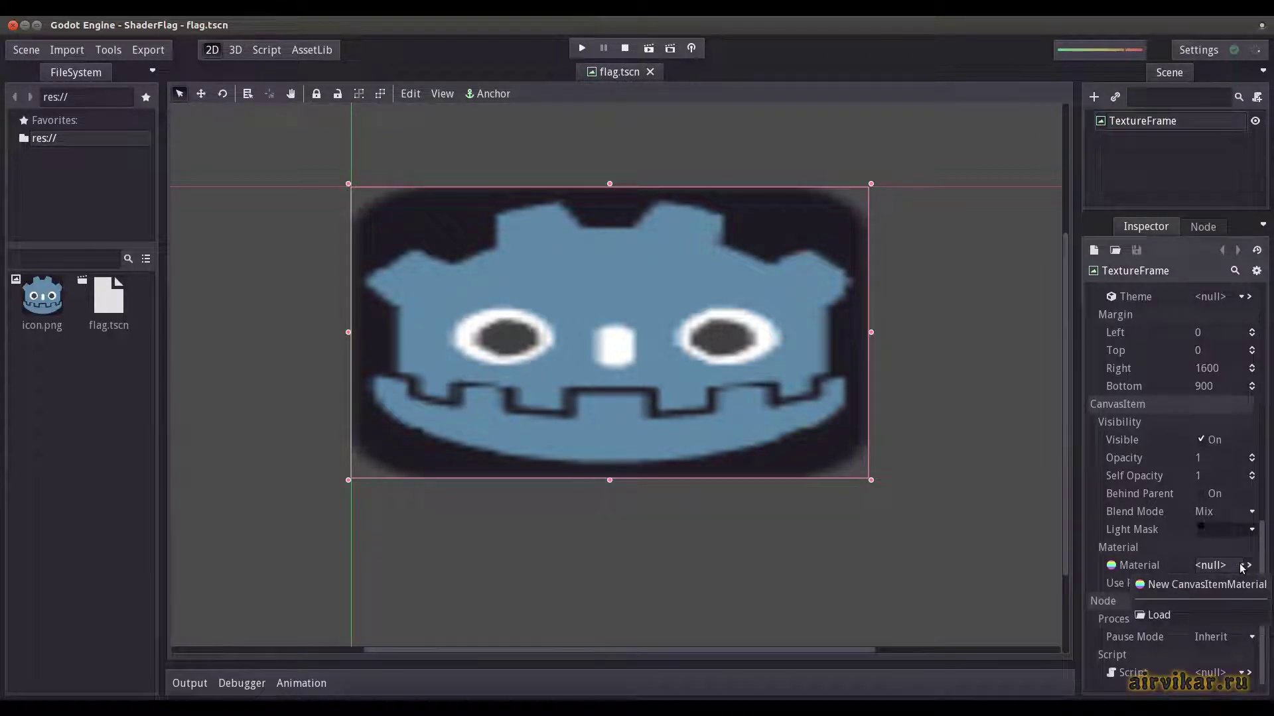
{"action": "left_click", "coordinate": [1216, 588]}
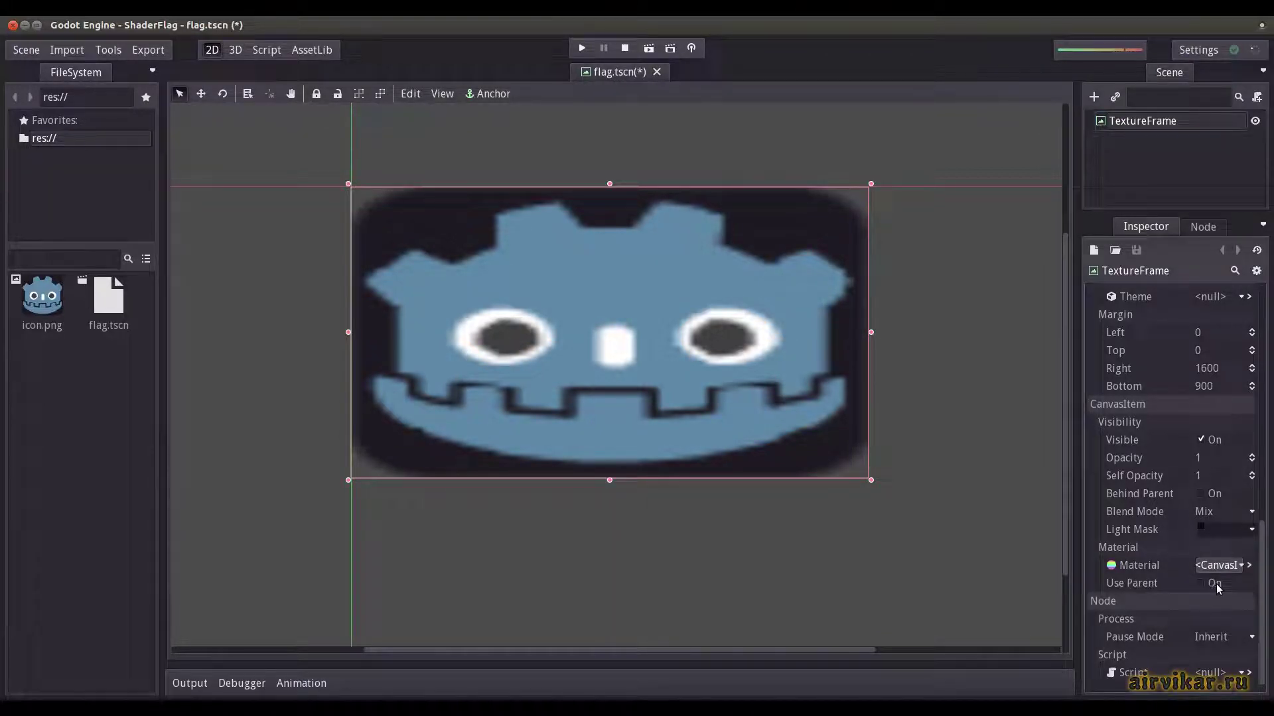
Add a new CanvasItemShader to the material and open it in the shader editor
{"action": "left_click", "coordinate": [1249, 566]}
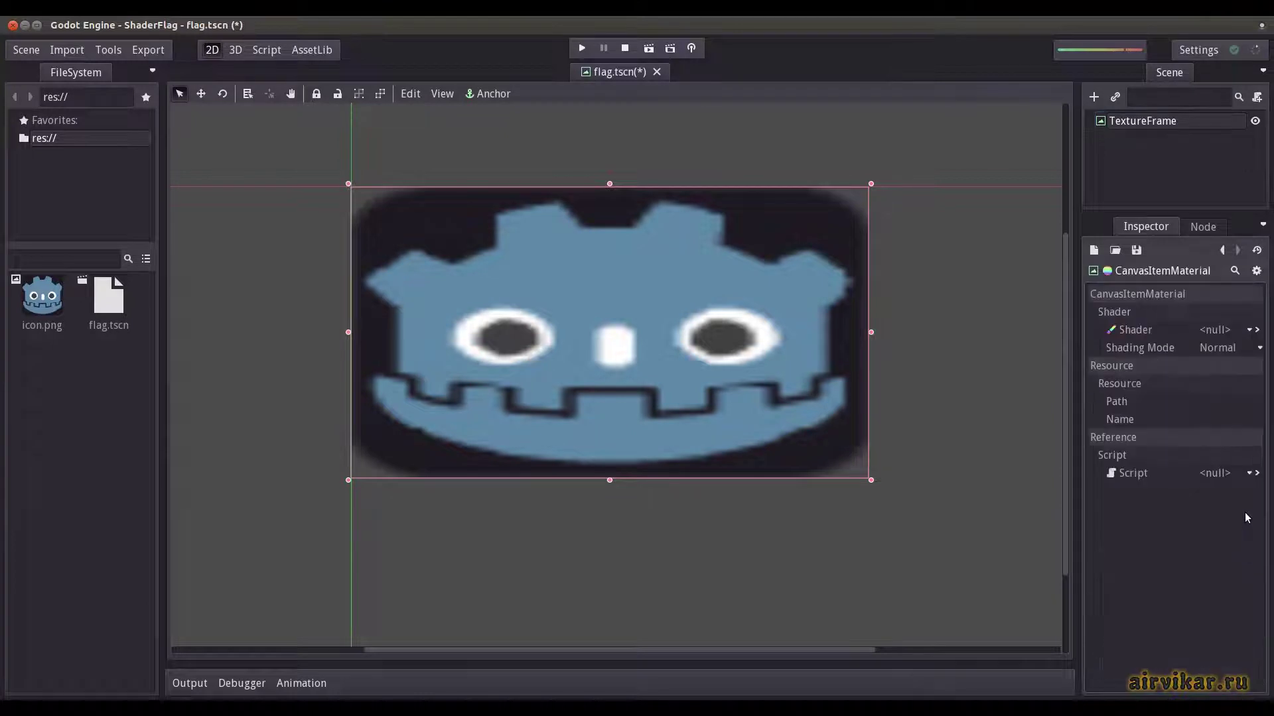
{"action": "left_click", "coordinate": [1249, 331]}
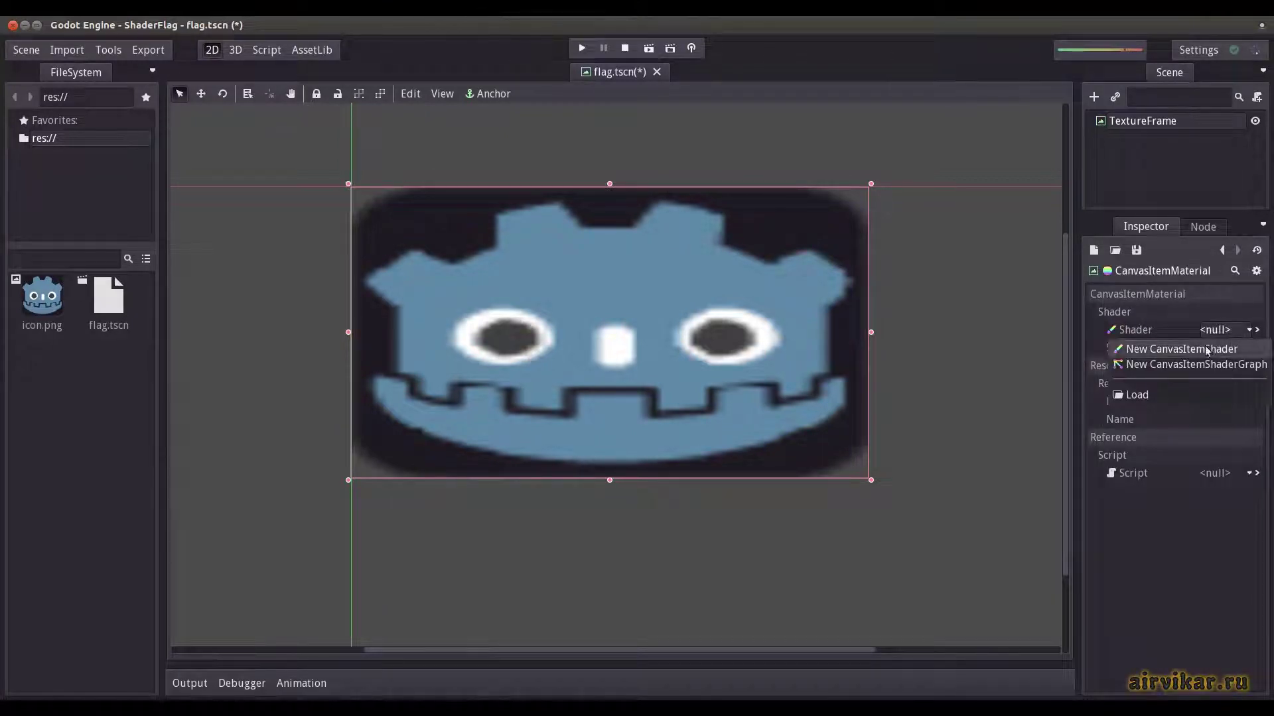
{"action": "left_click", "coordinate": [1242, 354]}
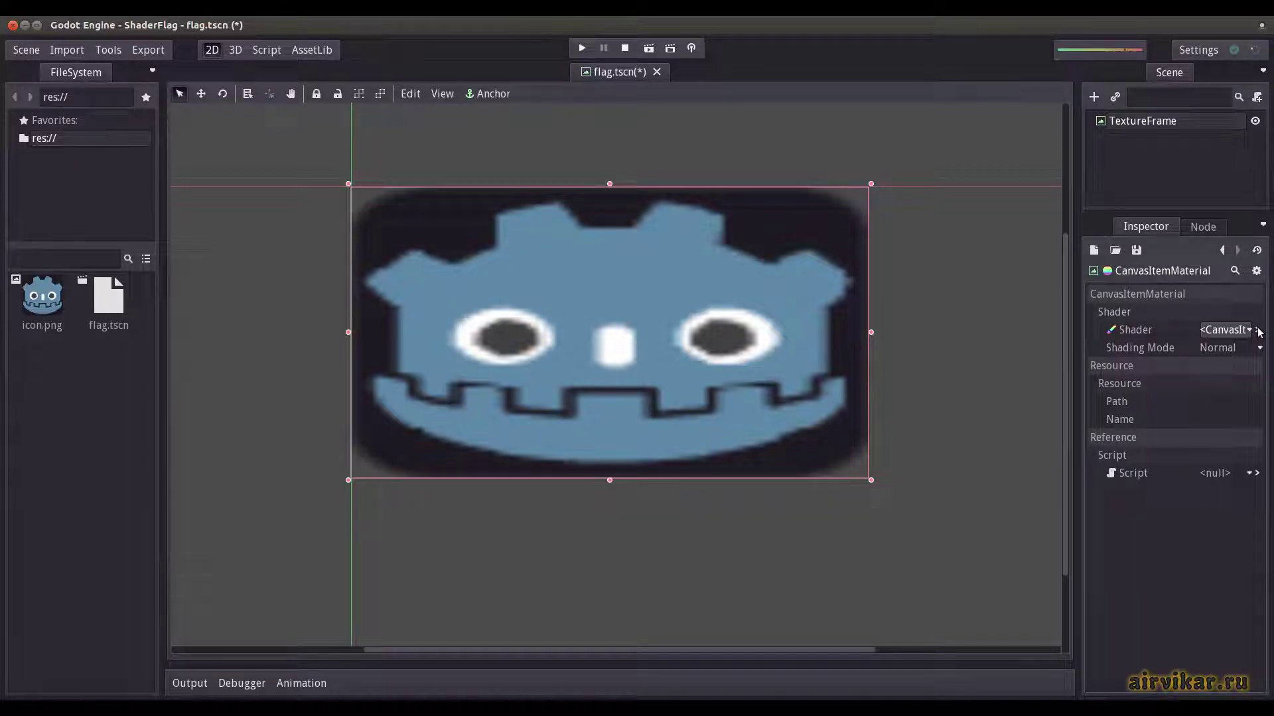
{"action": "left_click", "coordinate": [1257, 330]}
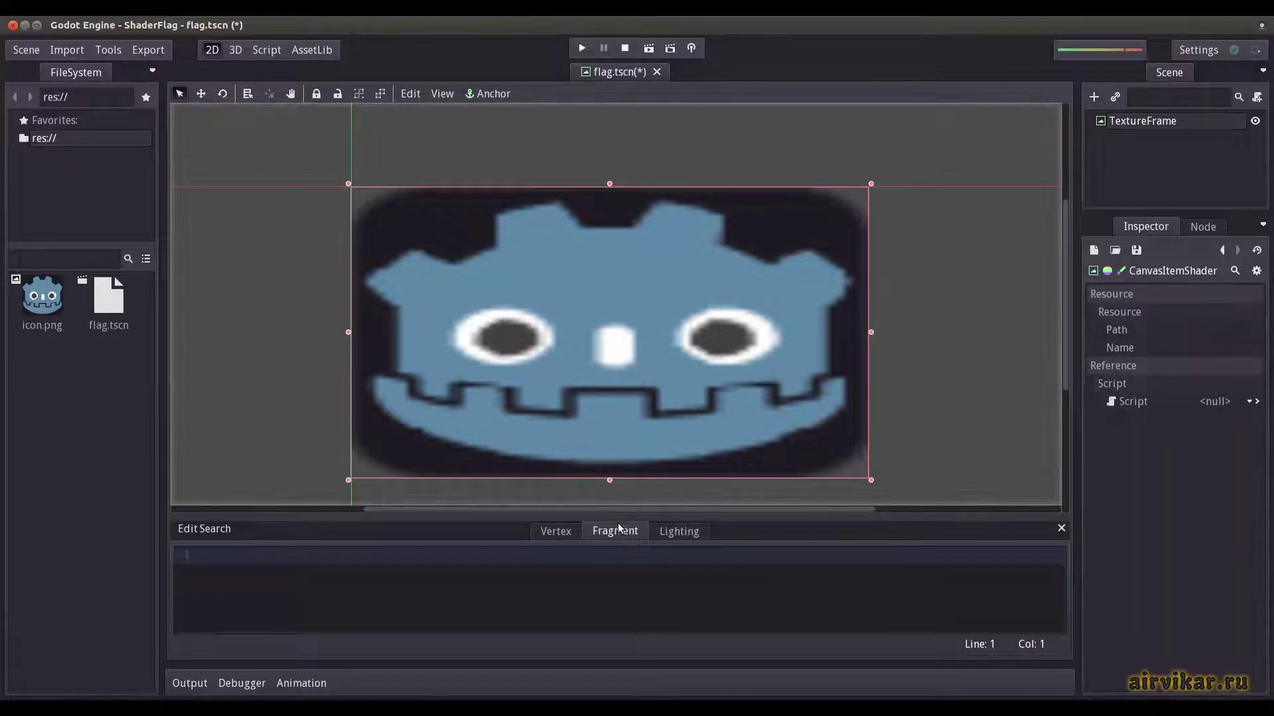
Enlarge the shader code area and place the cursor in the Fragment code
{"action": "left_click_drag", "start_coordinate": [622, 516], "coordinate": [630, 334]}
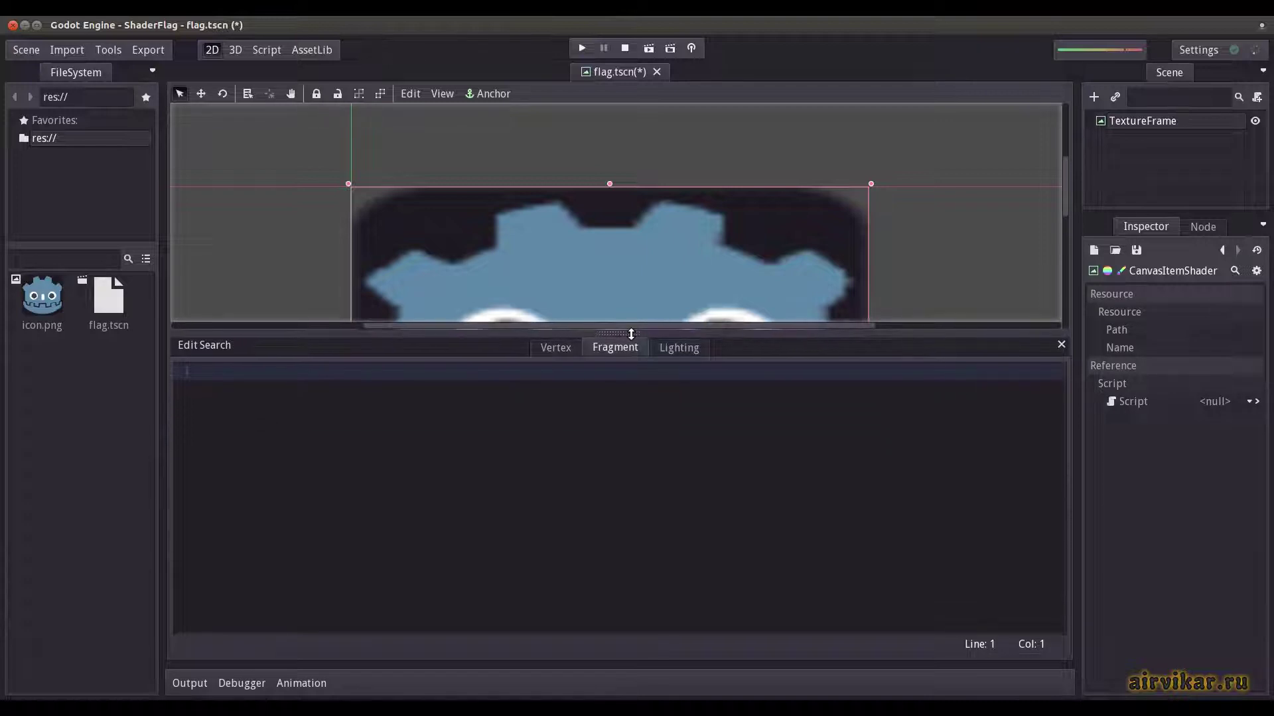
{"action": "middle_click_drag", "start_coordinate": [647, 291], "coordinate": [649, 211]}
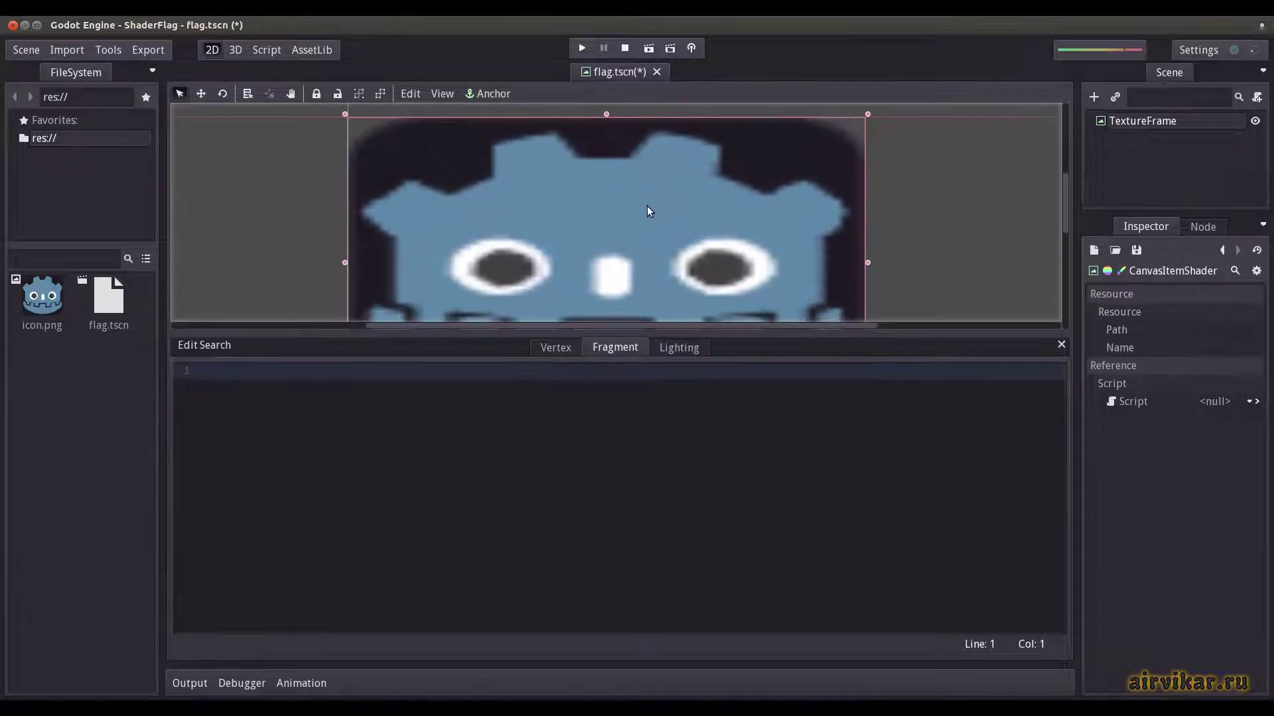
{"action": "mouse_move", "coordinate": [619, 331]}
{"action": "left_mouse_down"}
{"action": "mouse_move", "coordinate": [629, 395]}
{"action": "mouse_move", "coordinate": [618, 121]}
{"action": "left_mouse_up"}
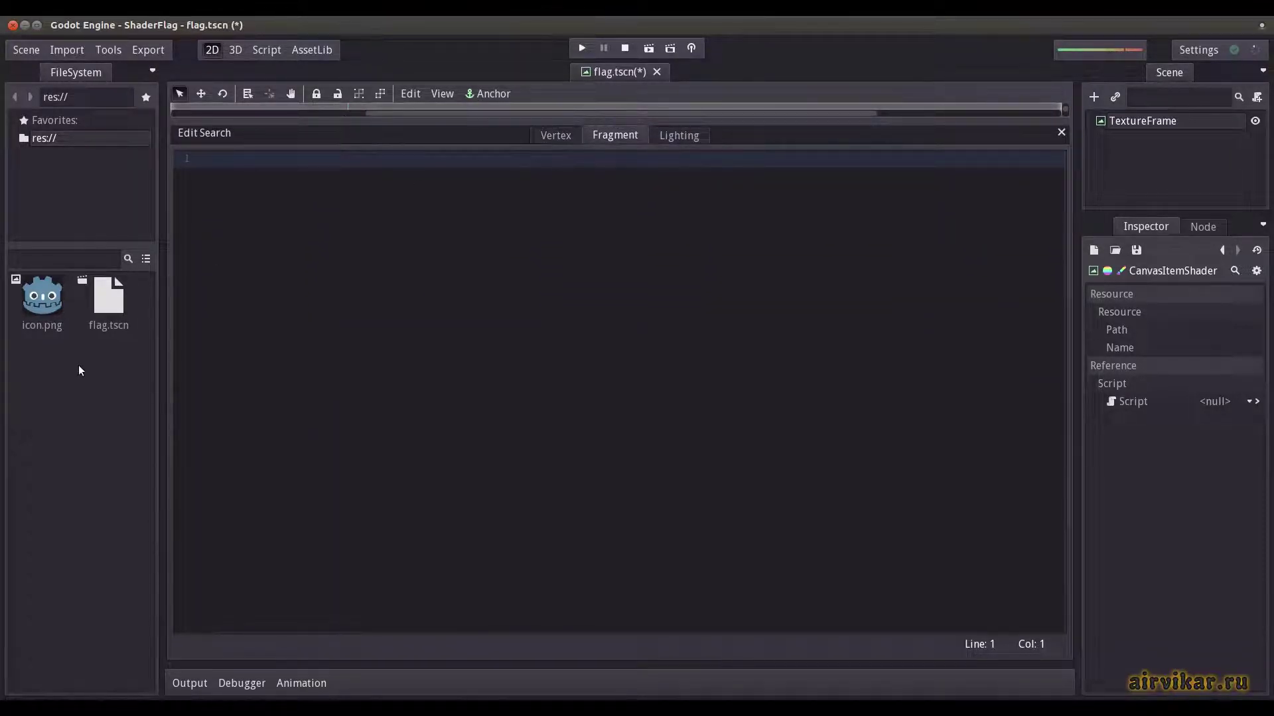
{"action": "left_click", "coordinate": [204, 196]}
{"action": "type", "text": "boo"}
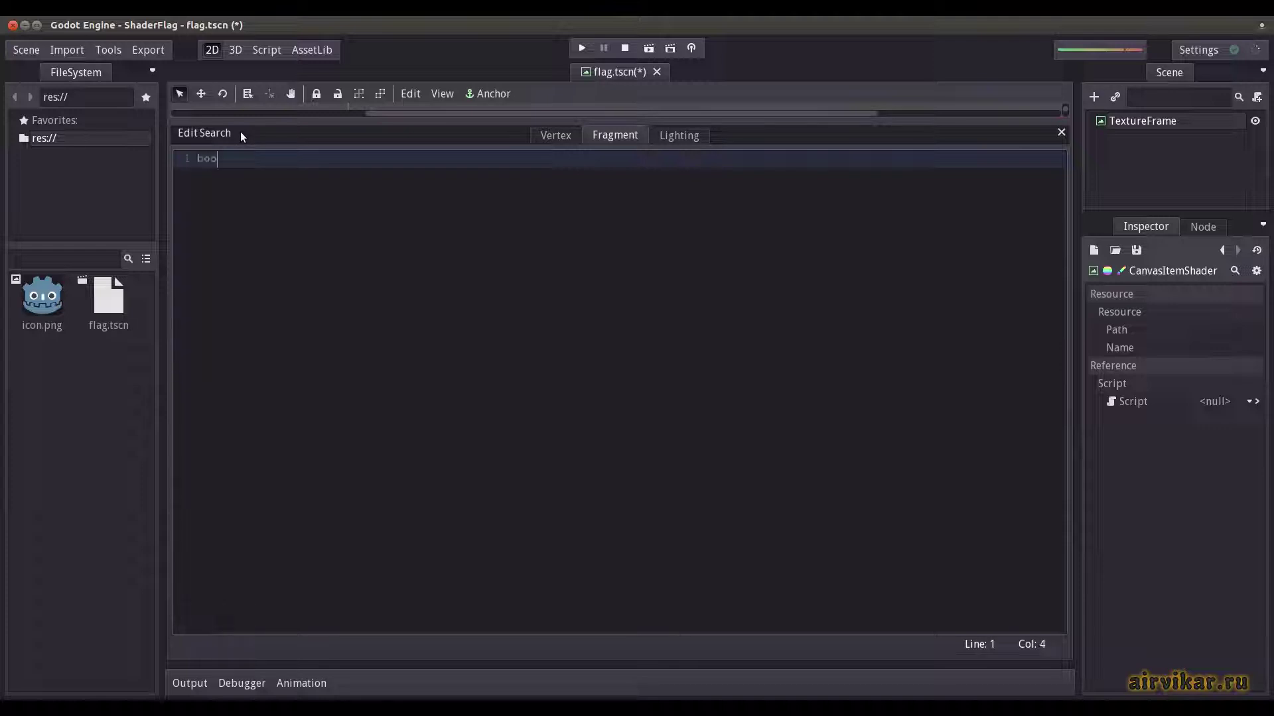
Finish the star() function with PI, N 5.0, radius 0.1 and an inside-star test
{"action": "type", "text": "l star(vec2 pos){"}
{"action": "key", "text": "Return"}
{"action": "type", "text": "float PI = 3"}
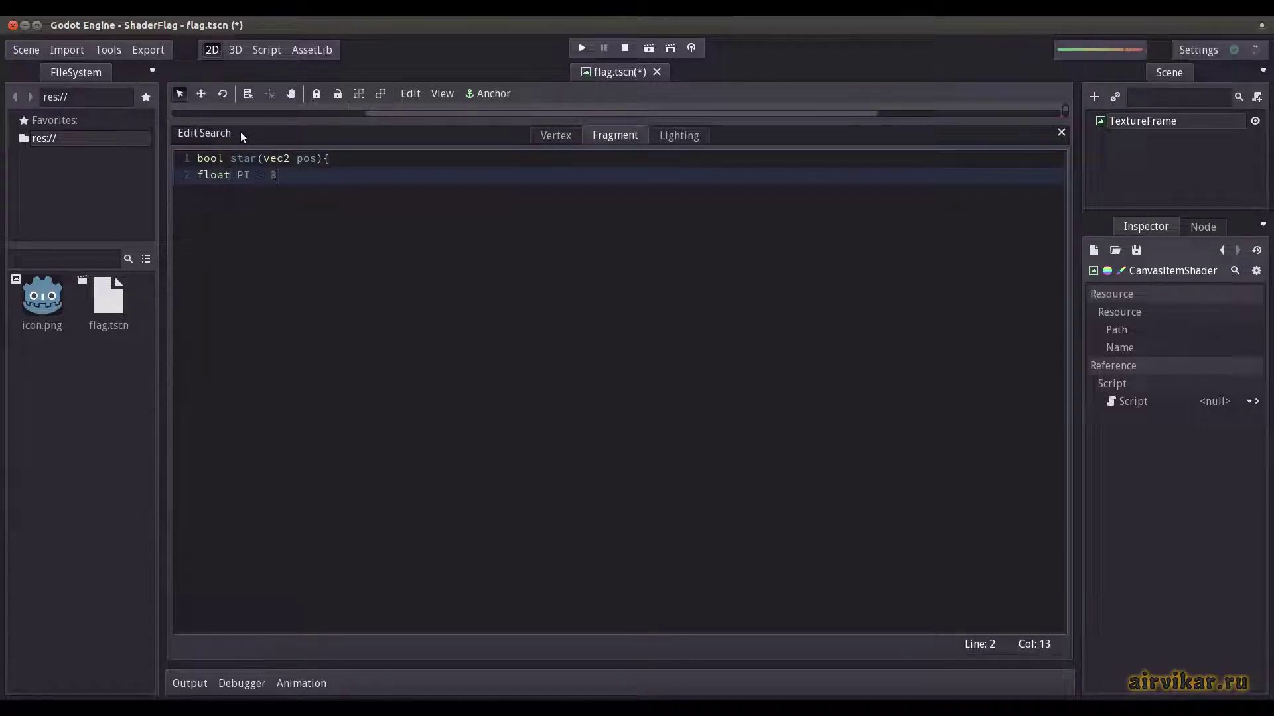
{"action": "type", "text": ".14; float N = 5.0; float SR ="}
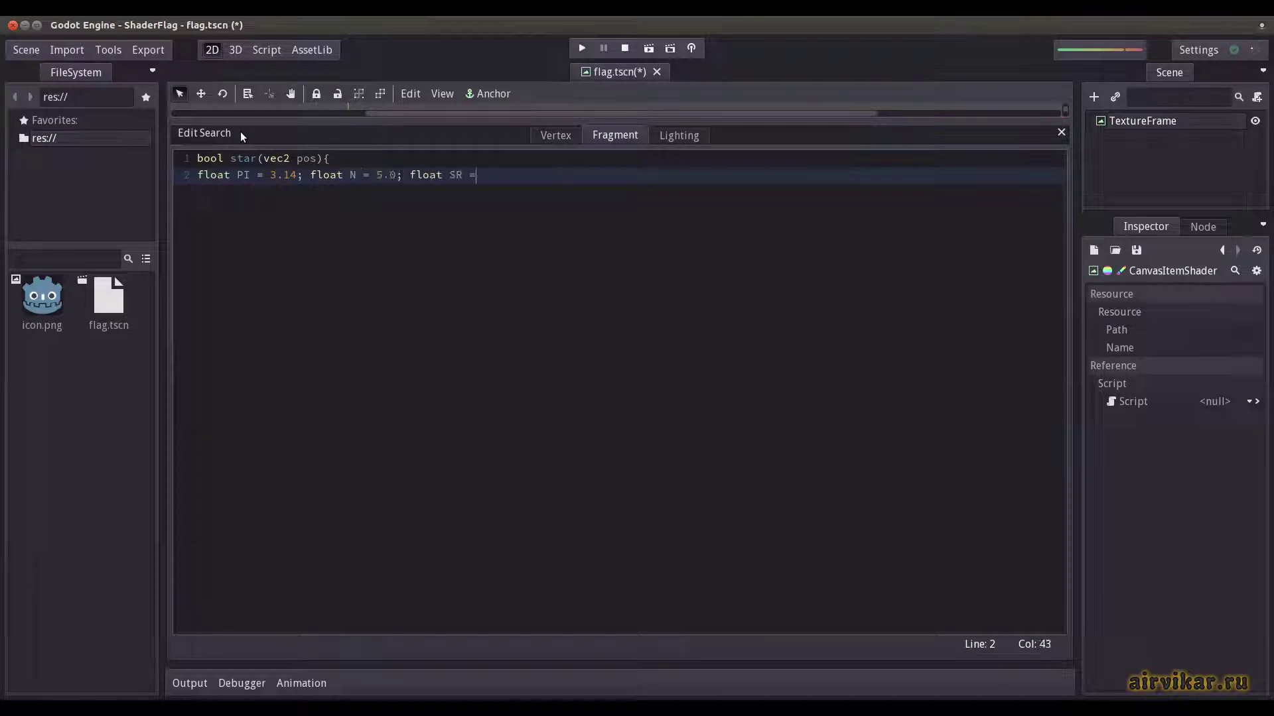
{"action": "type", "text": " 0.1; float TH = (PI/(2.0*N));"}
{"action": "key", "text": "Return"}
{"action": "type", "text": "pos += vec2(-0.25,-0.5); float"}
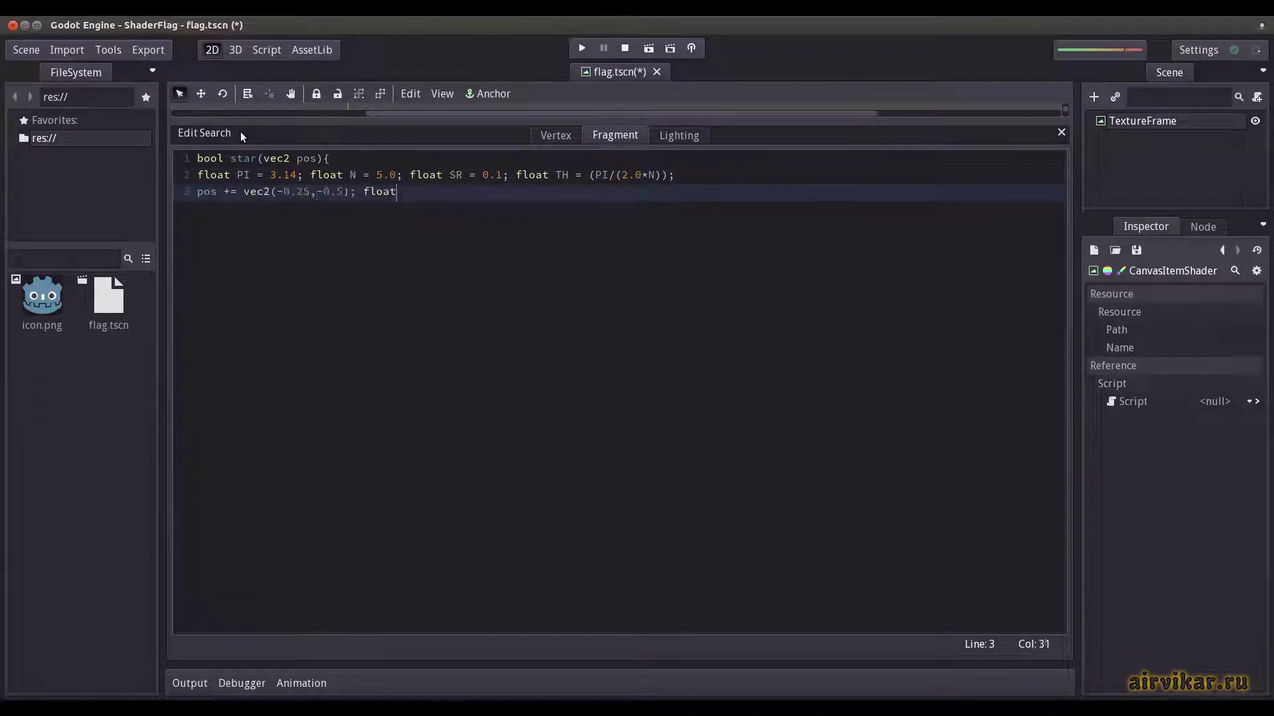
{"action": "type", "text": " l = length(pos);"}
{"action": "key", "text": "Return"}
{"action": "type", "text": "float a = ab"}
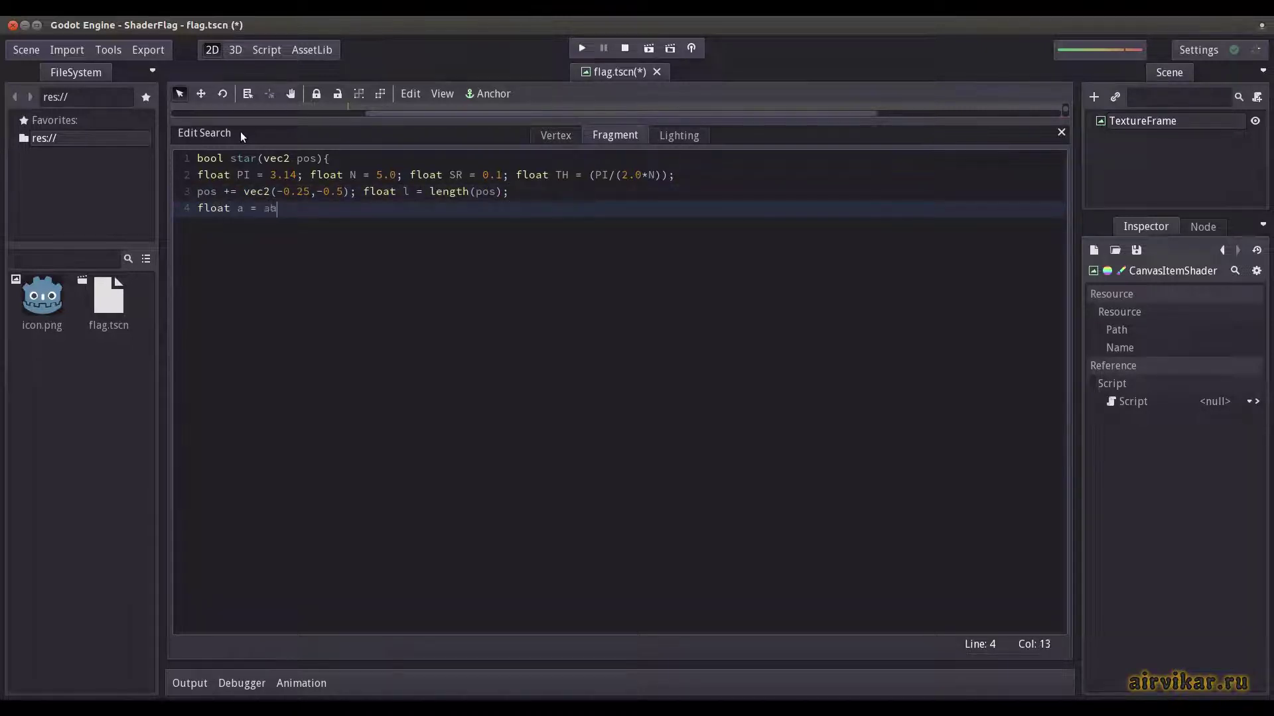
{"action": "type", "text": "s(mod(atan(pos.y/abs(pos.x))+0"}
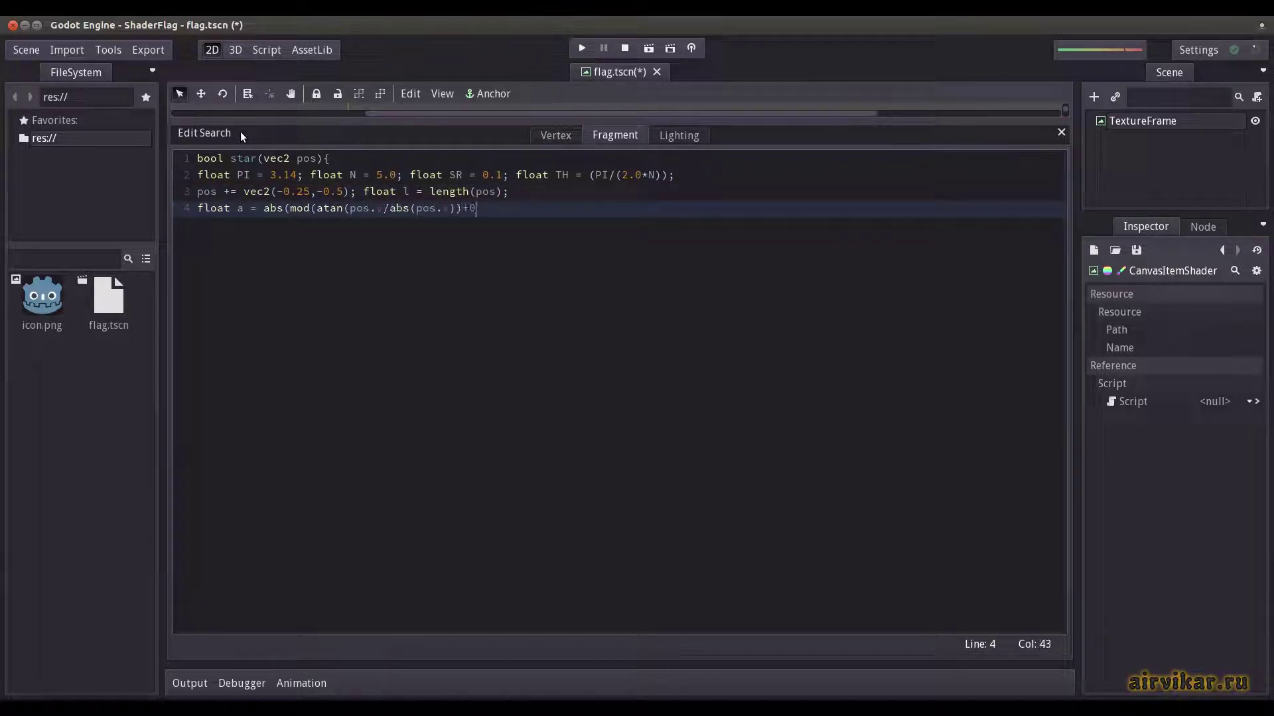
{"action": "type", "text": ".5*PI,2.0*PI/N)-PI/N);"}
{"action": "key", "text": "Return"}
{"action": "type", "text": "float r"}
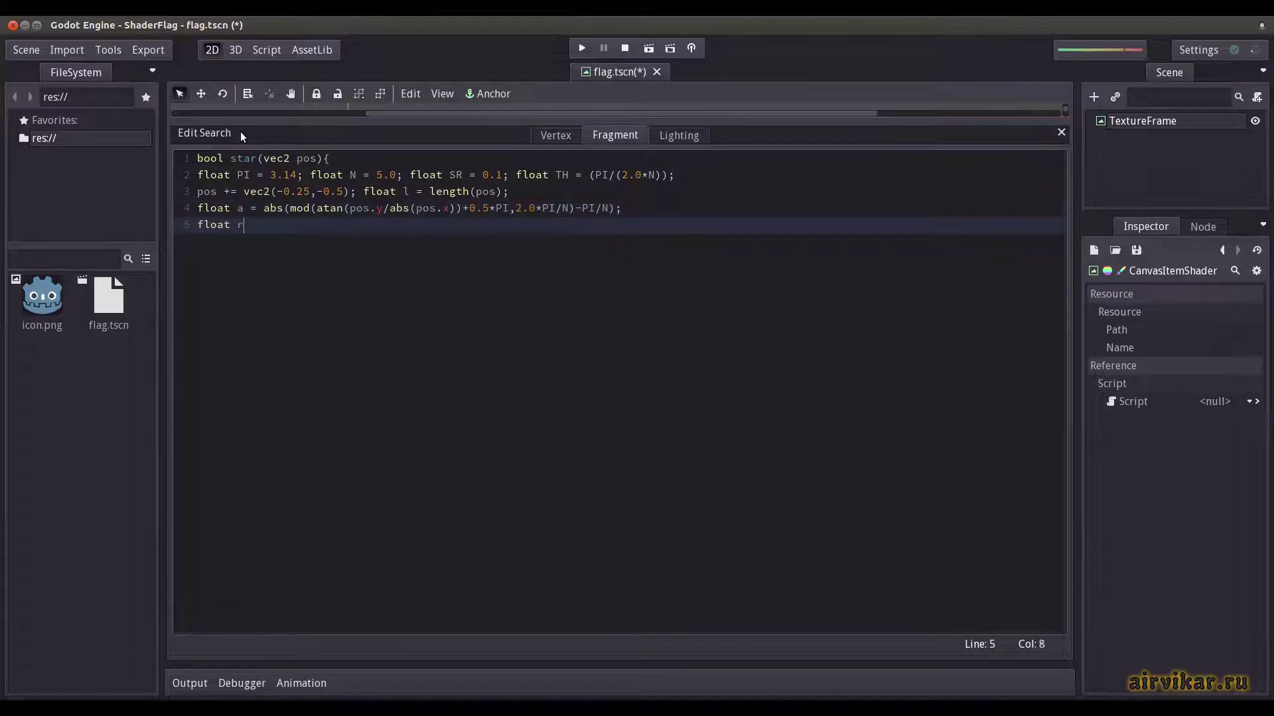
{"action": "type", "text": " = (SR*tan(TH))/(sin(a)+tan(TH"}
{"action": "type", "text": ")*cos(a));"}
{"action": "key", "text": "Return"}
{"action": "type", "text": "if(l<r){return true"}
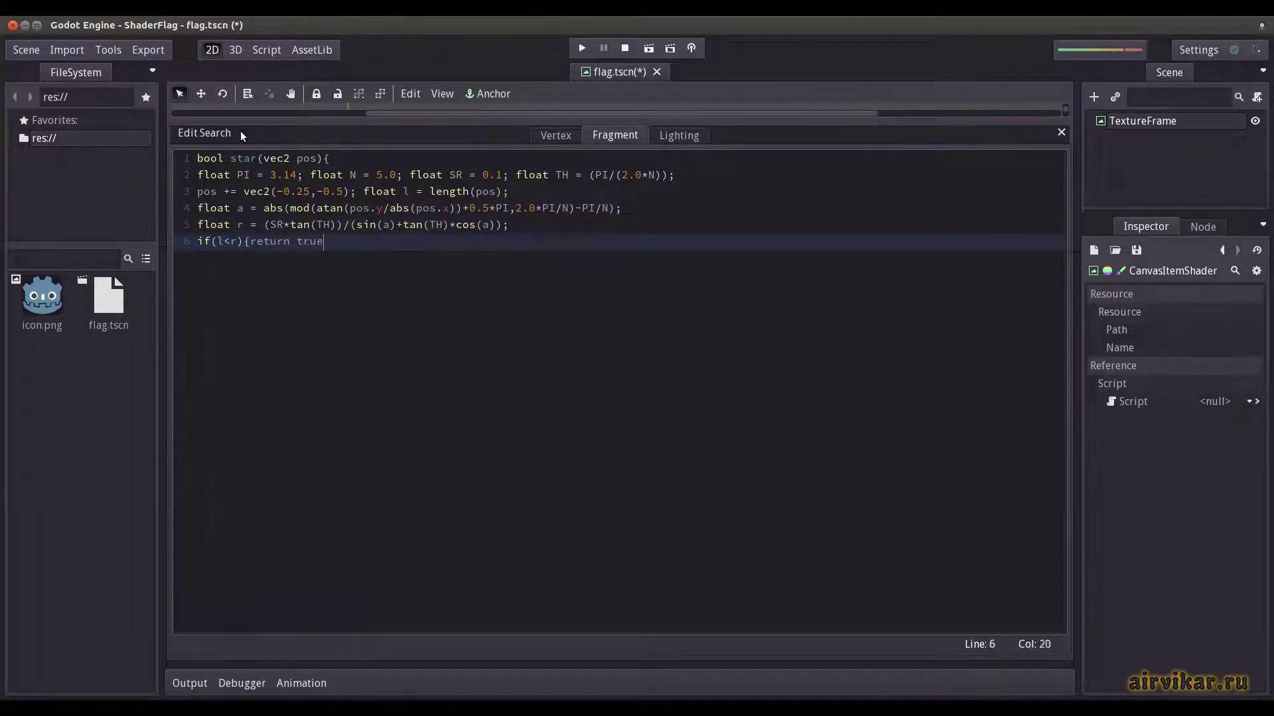
{"action": "type", "text": ";} return false;}"}
Begin vec3 SAR(vec2 pos) defining red, white, black and green colours plus a result
{"action": "key", "text": "Return"}
{"action": "key", "text": "Return"}
{"action": "type", "text": "vec3 SAR(ve"}
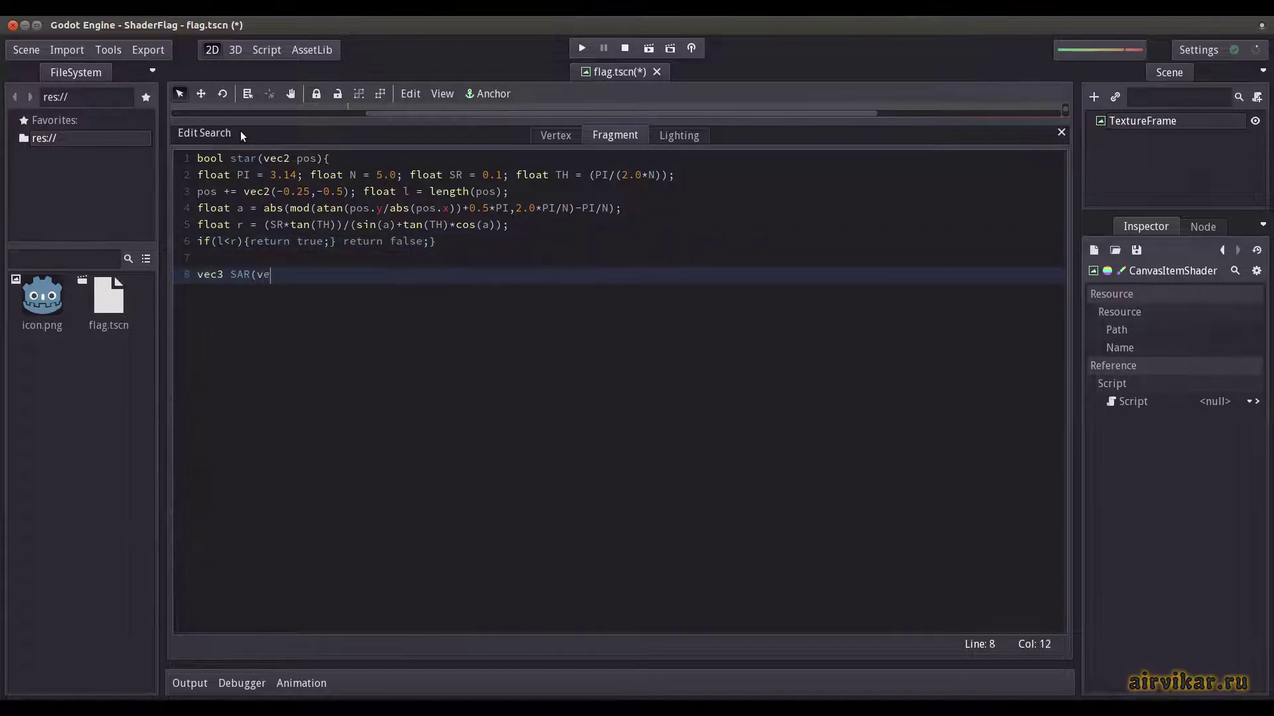
{"action": "type", "text": "c2 pos){"}
{"action": "key", "text": "Return"}
{"action": "type", "text": "vec3 red = vec3(0.9,0"}
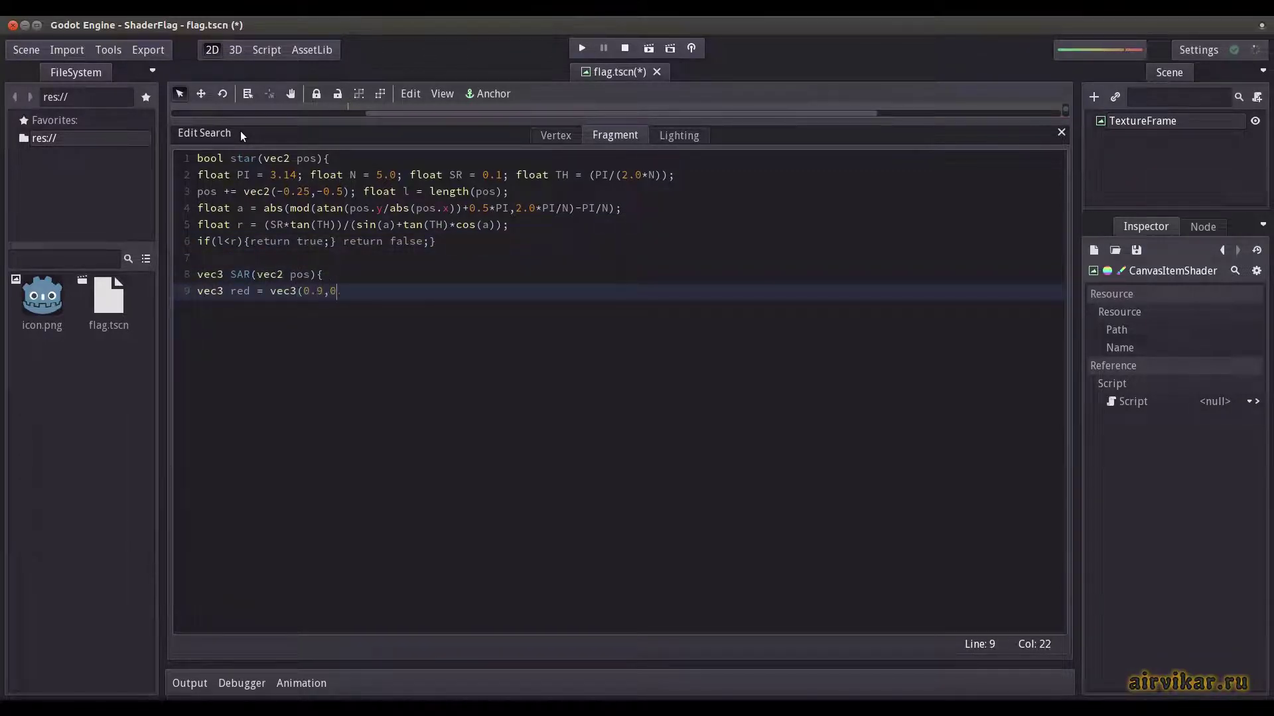
{"action": "type", "text": ".167,0.249); vec3 white = vec3("}
{"action": "type", "text": "0.9,0.9,0.9);"}
{"action": "key", "text": "Return"}
{"action": "type", "text": "vec3 black = vec"}
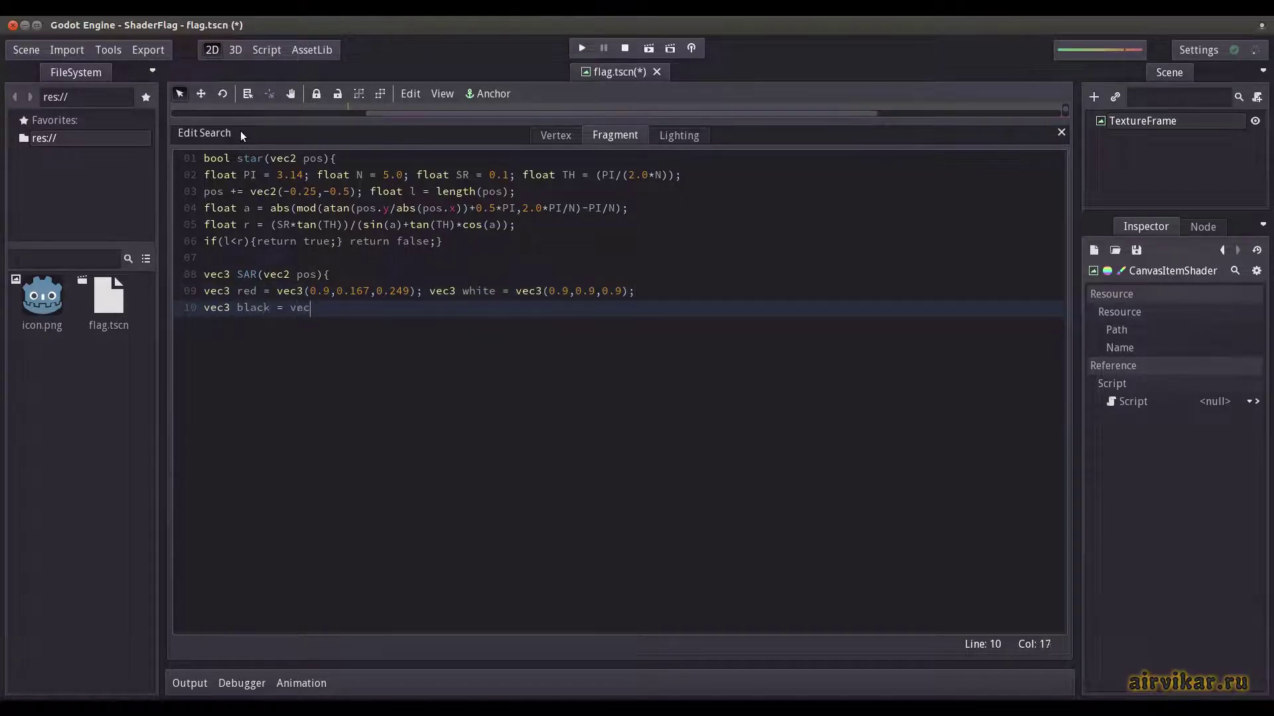
{"action": "type", "text": "3(0.3,0.3,0.3); vec3 green = v"}
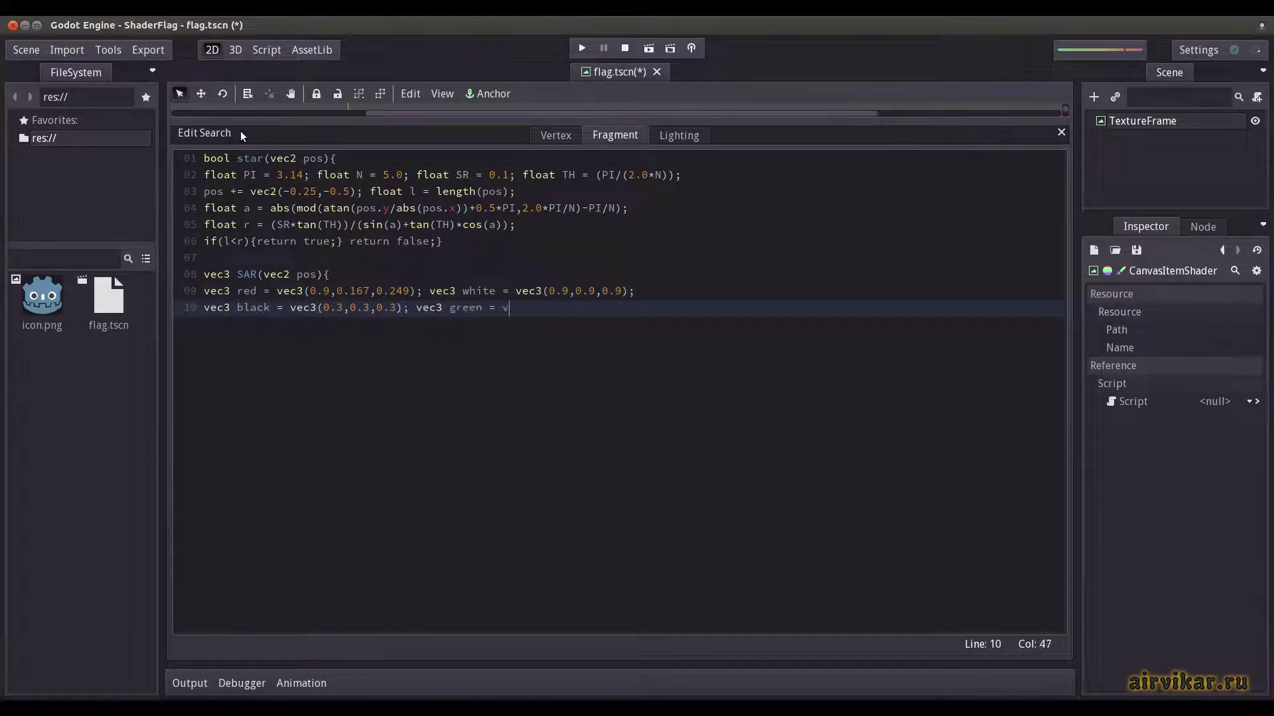
{"action": "type", "text": "ec3(0,0.678,0.439);"}
{"action": "key", "text": "Return"}
{"action": "type", "text": "vec3 res = "}
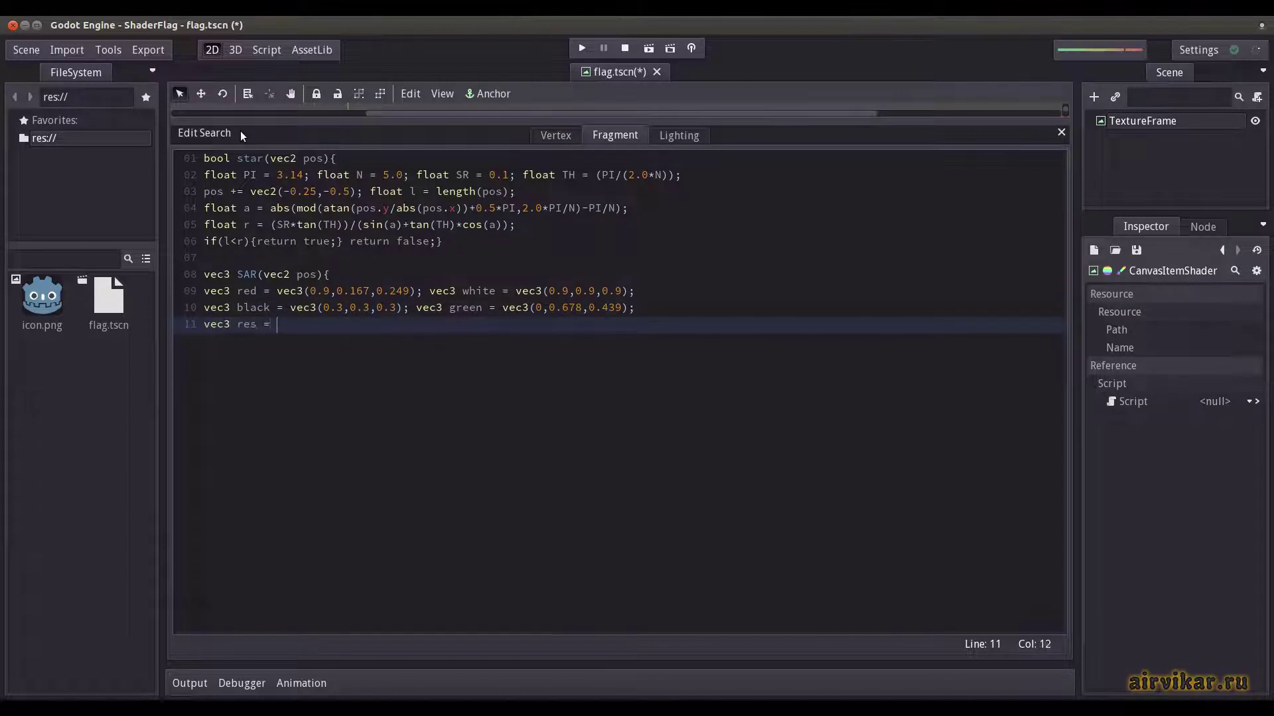
{"action": "type", "text": "vec3(0,0,0);"}
Add red-black stripes, a white stripe with h 0.67 and green stars, then return res
{"action": "key", "text": "Return"}
{"action": "type", "text": "res= mix(black, r"}
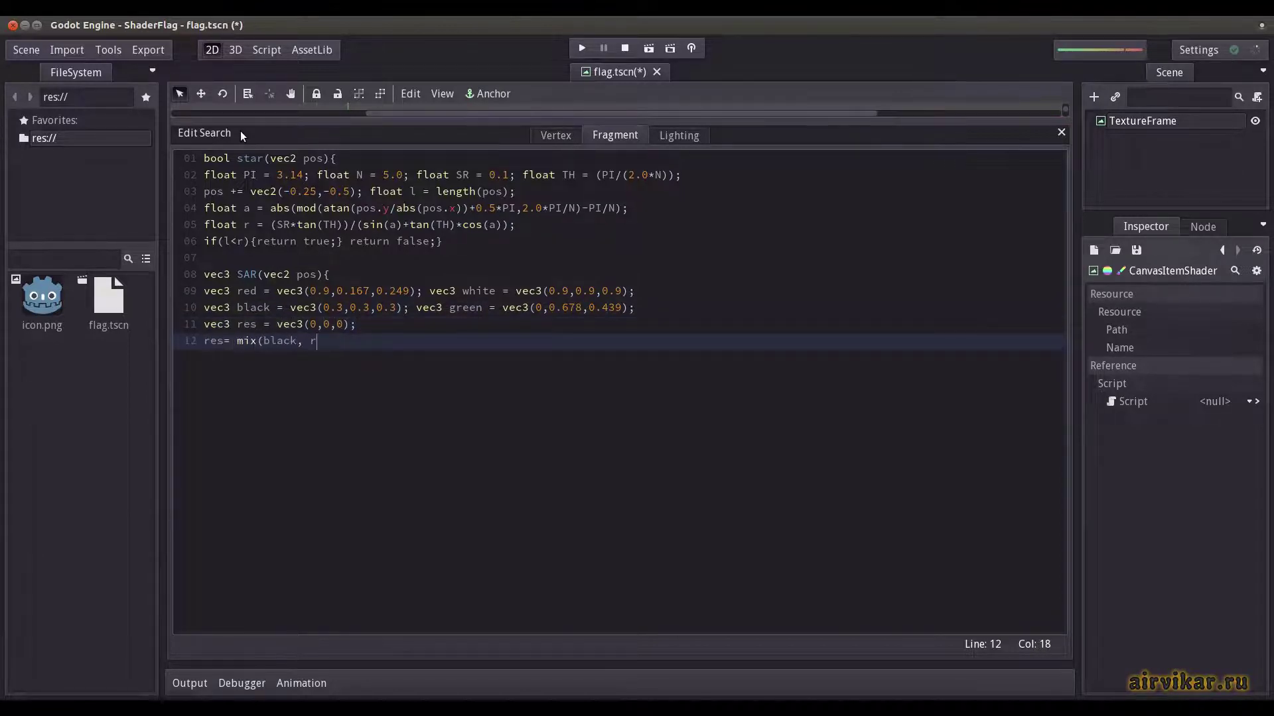
{"action": "type", "text": "ed, (sign(sin(pos.y*6.28+3.14)"}
{"action": "type", "text": ")+1.0)/2.0);"}
{"action": "key", "text": "Return"}
{"action": "type", "text": "float h = 0.67;"}
{"action": "key", "text": "Return"}
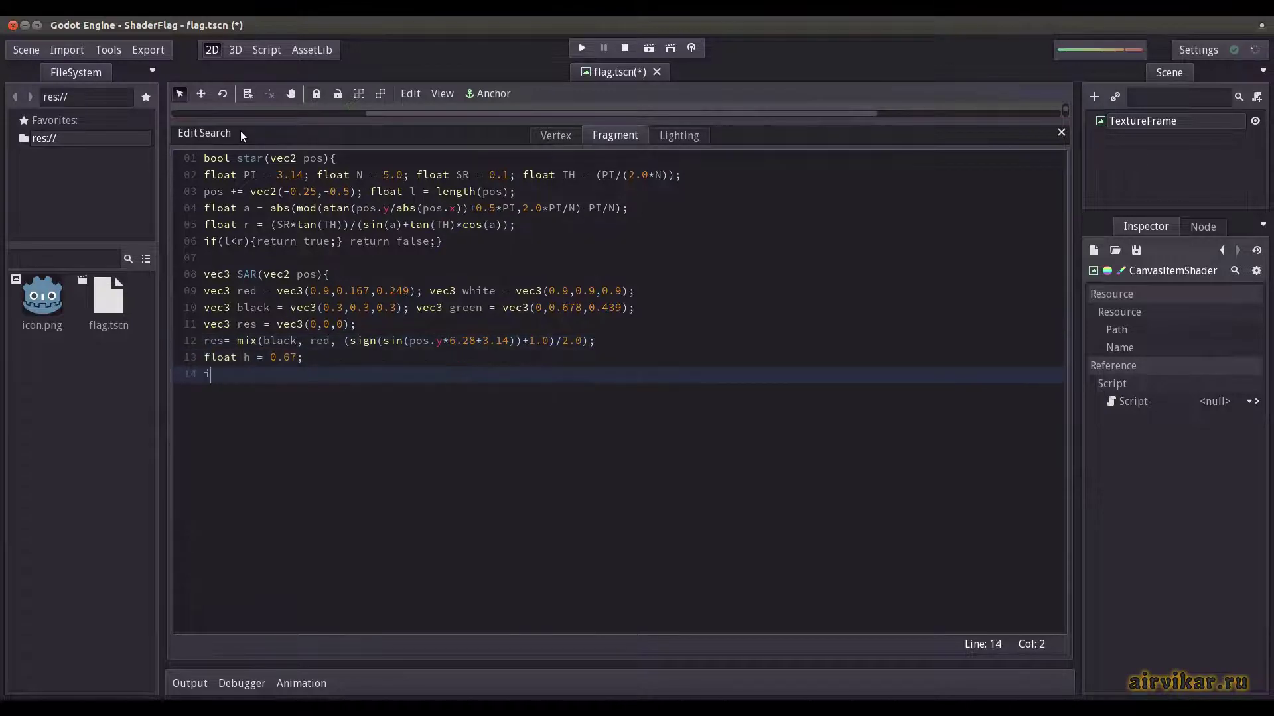
{"action": "type", "text": "f(1.0-pos.x < h && 1.0-pos.y > 1.0 - h){res ="}
{"action": "type", "text": " white;"}
{"action": "key", "text": "Return"}
{"action": "type", "text": "if( star"}
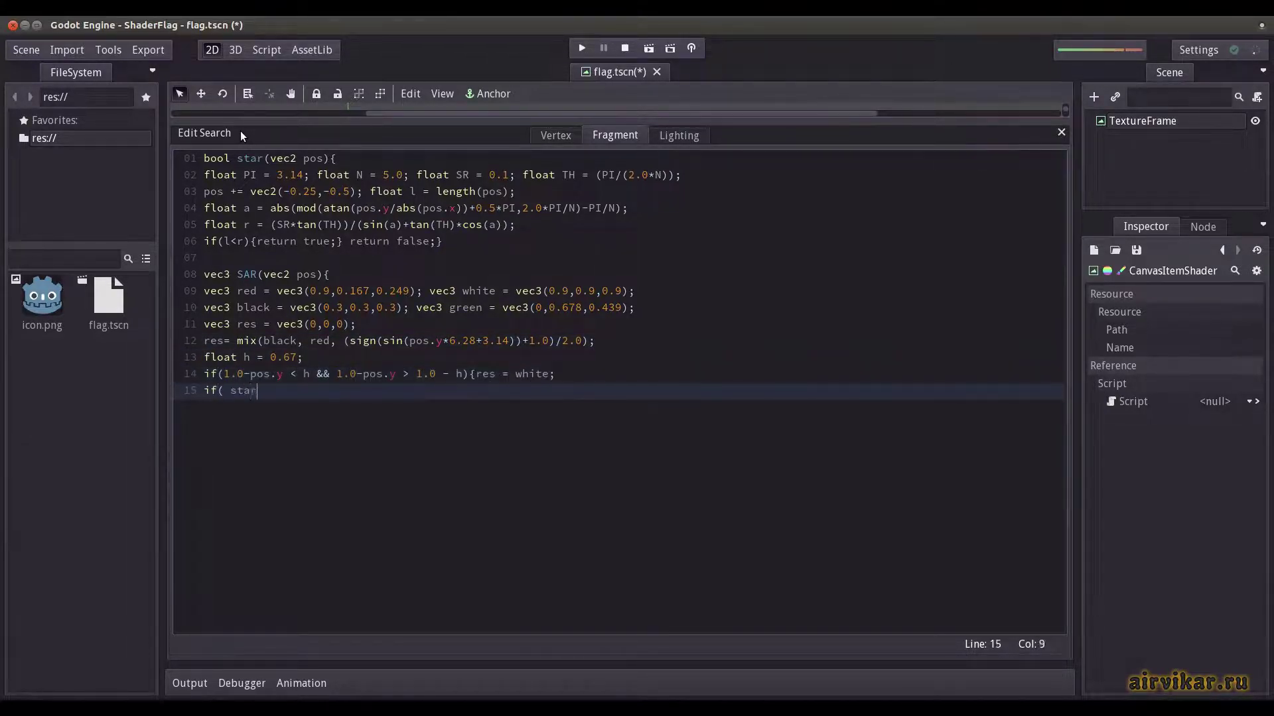
{"action": "type", "text": "(pos - vec2(floor(pos.x*2.0)/2.0, floo"}
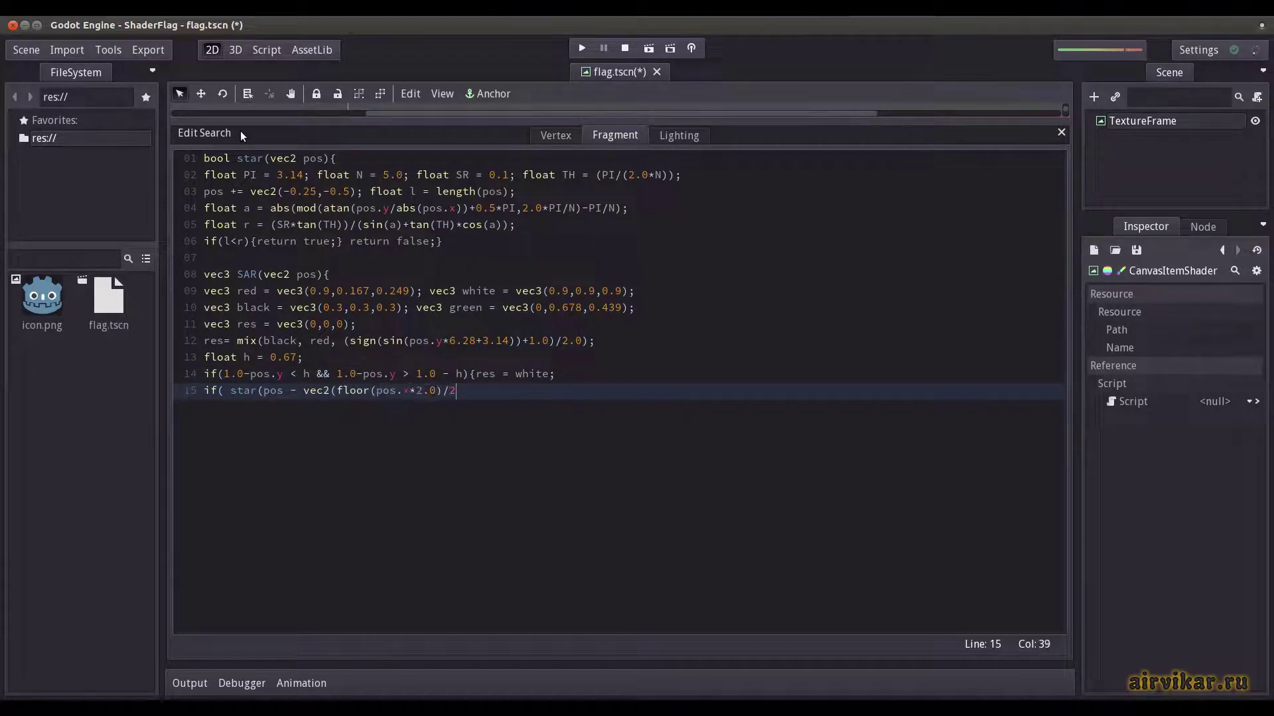
{"action": "type", "text": "r(pos.y)))){"}
{"action": "key", "text": "Return"}
{"action": "type", "text": "res = gre"}
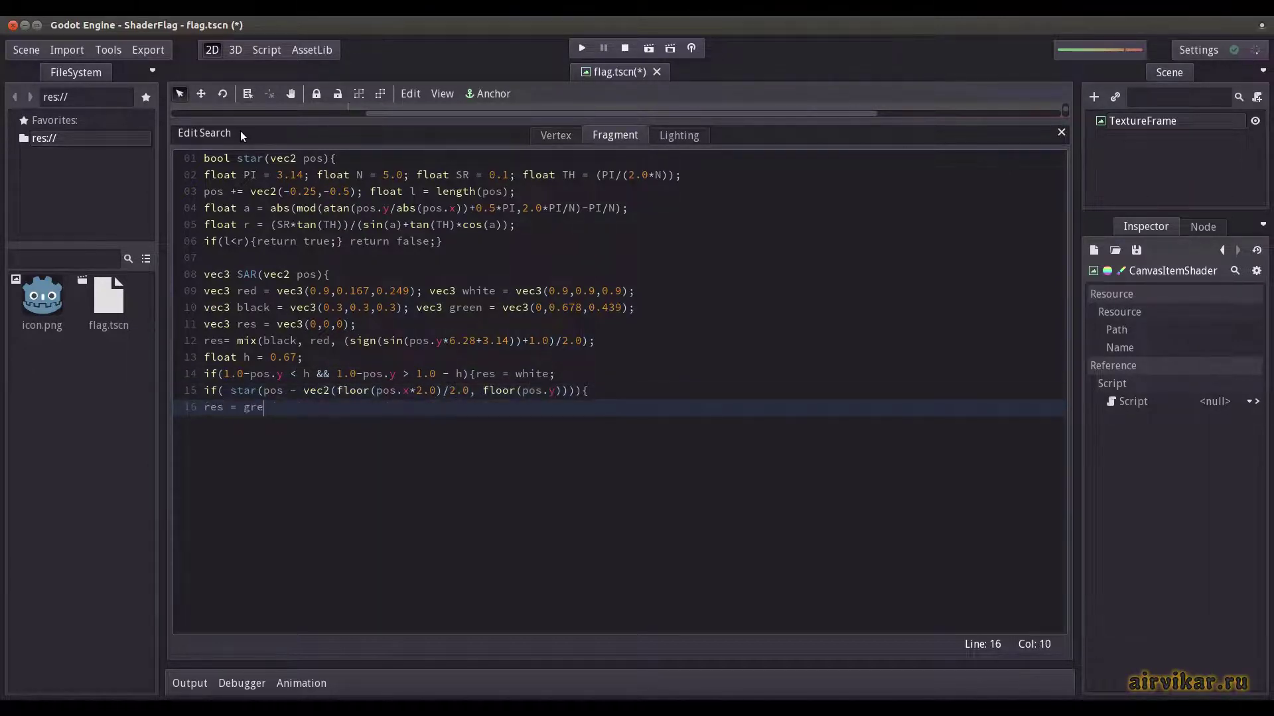
{"action": "type", "text": "en;}}return res;}"}
{"action": "key", "text": "Return"}
{"action": "key", "text": "Return"}
{"action": "type", "text": "vec2 positio"}
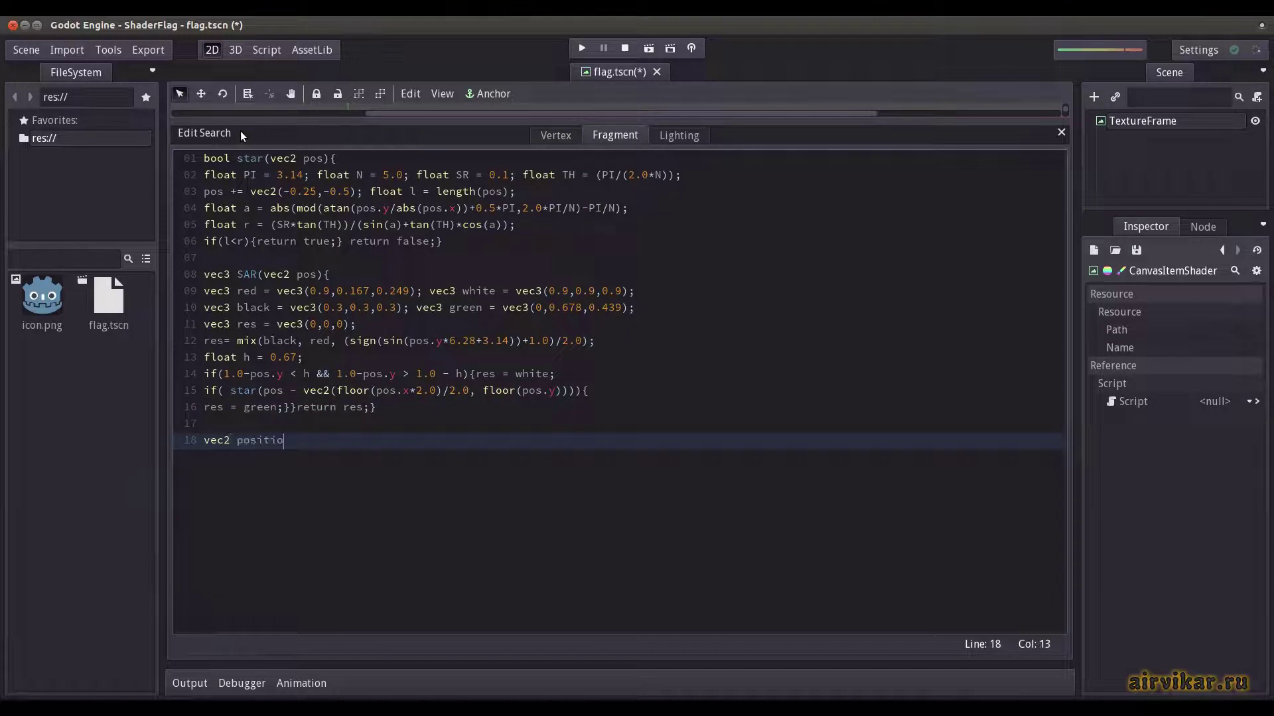
{"action": "type", "text": "n = vec2(1)-vec2(UV.x-0.1,UV.y-0.1)*1."}
{"action": "type", "text": "25;"}
Declare col, a, colY, colX and distort the position with a sin(TIME) wave
{"action": "key", "text": "Return"}
{"action": "type", "text": "vec3 col; float a "}
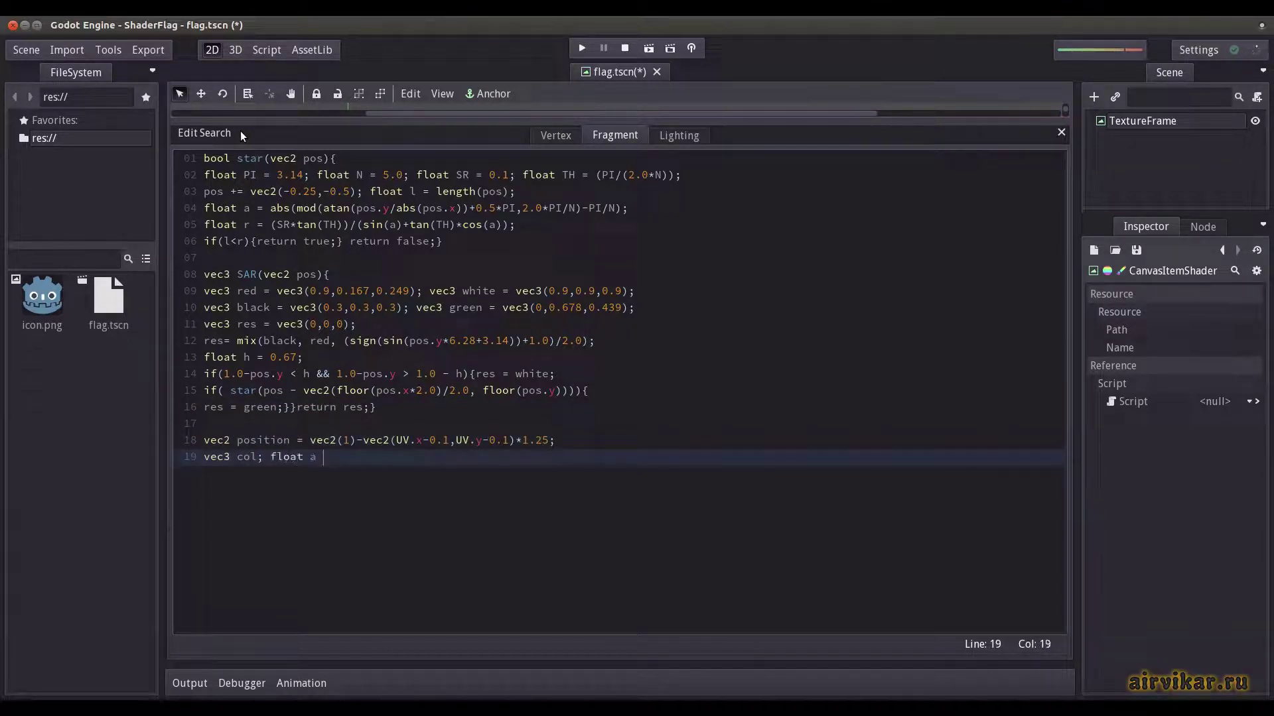
{"action": "type", "text": "= 1.0; vec3 colY; vec3 colX;"}
{"action": "key", "text": "Return"}
{"action": "type", "text": "float x = sin(position.x * 20.0 +"}
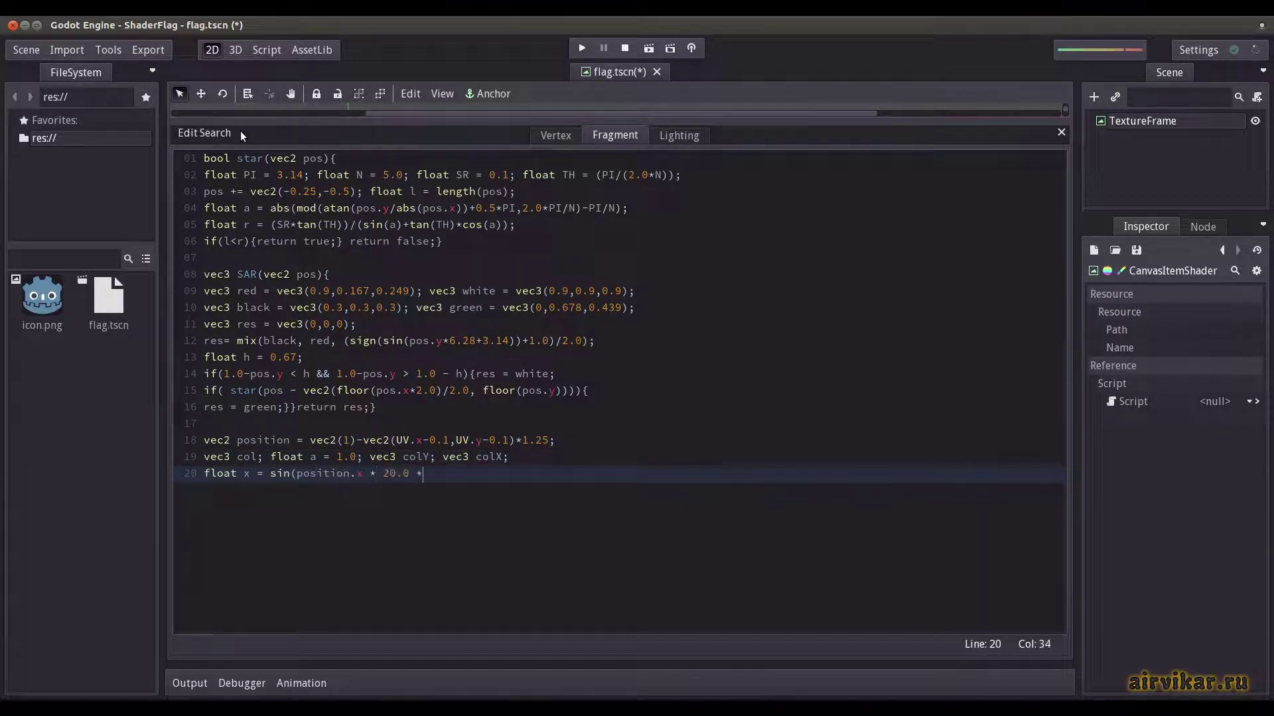
{"action": "type", "text": " sin(position.x * 5.0 + TIME *"}
{"action": "type", "text": " 3.0);"}
{"action": "key", "text": "Return"}
{"action": "type", "text": "position.x += sin(position.y+TI"}
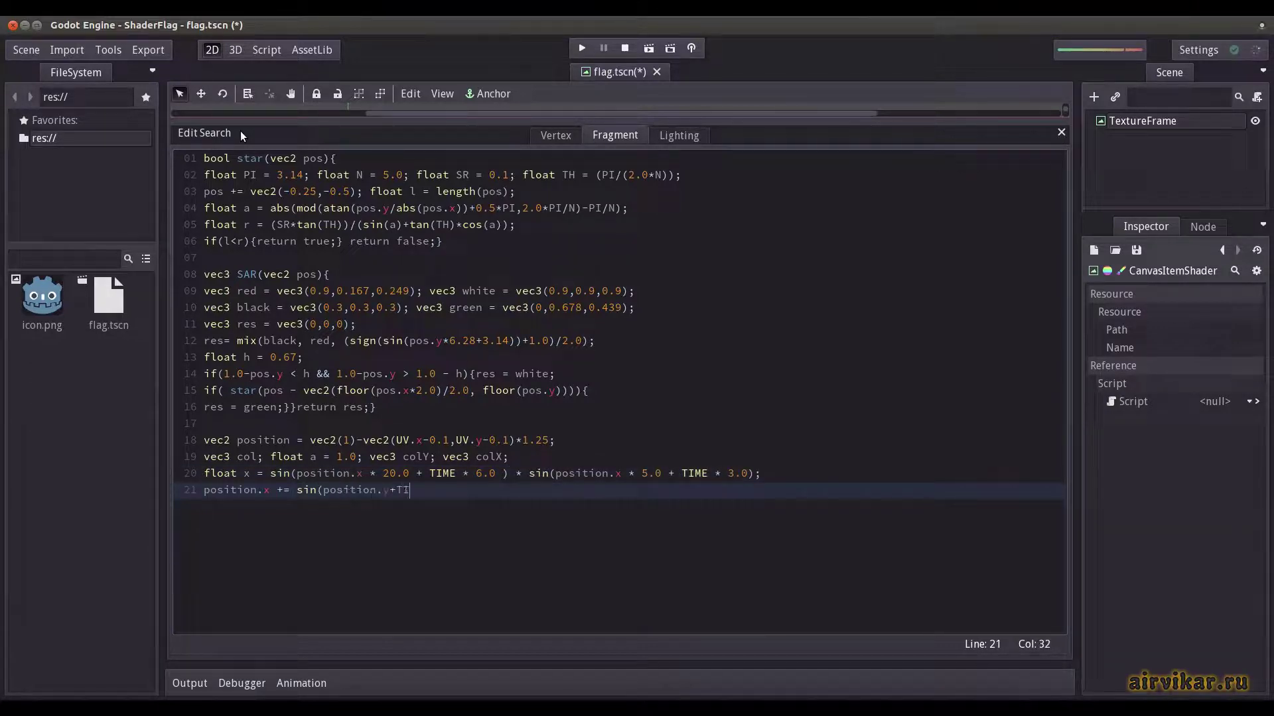
{"action": "type", "text": "ME*2.0)"}
{"action": "type", "text": "*.05;"}
{"action": "key", "text": "Return"}
{"action": "type", "text": "position.y += sin(positio"}
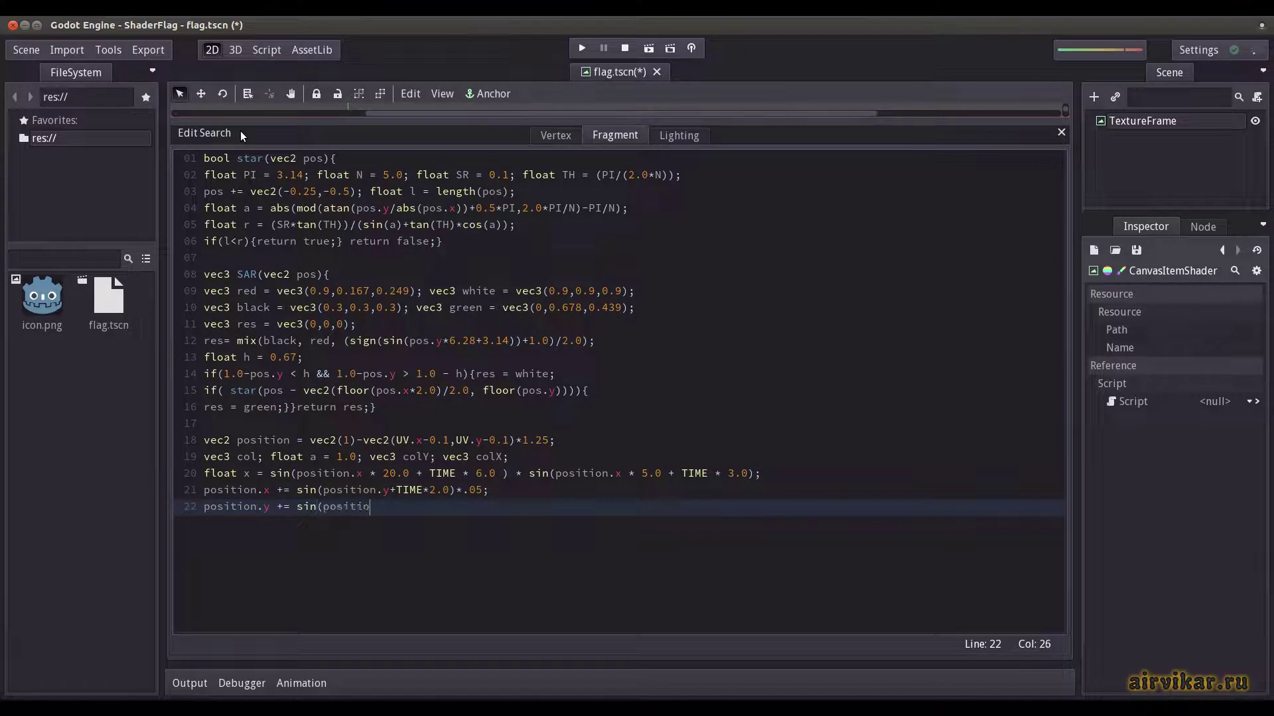
{"action": "type", "text": "n.x*2.0-TIME*2.0)*0.1 + 0.02 *"}
{"action": "type", "text": " x;"}
Compute colY and colX via SAR within the flag bounds and multiply them into col
{"action": "key", "text": "Return"}
{"action": "type", "text": "if (abs(1-position.y) < 1."}
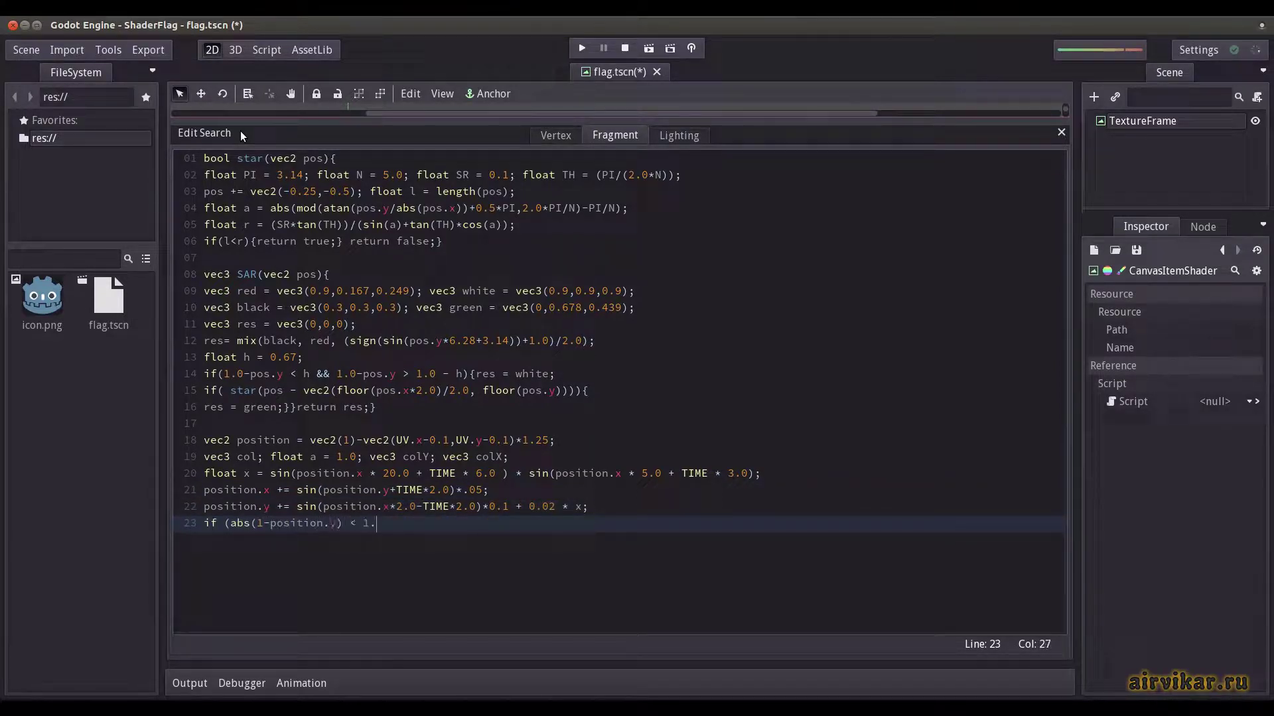
{"action": "type", "text": "0){ if (abs(position.y) < 1.0"}
{"action": "type", "text": "{colY = SAR(position);}"}
{"action": "key", "text": "Return"}
{"action": "type", "text": "if (a"}
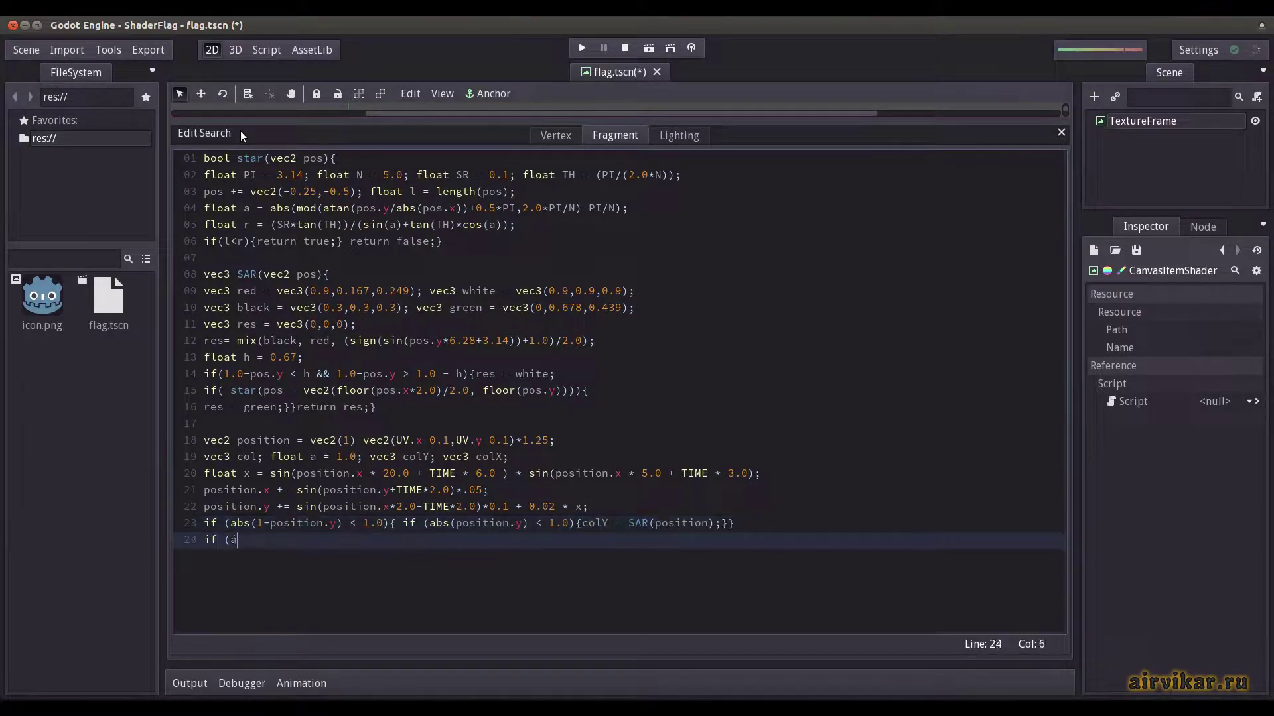
{"action": "type", "text": "bs(1-position.x) < 1.0){ if (a"}
{"action": "type", "text": "bs(position.x) < 1.0){colX = S"}
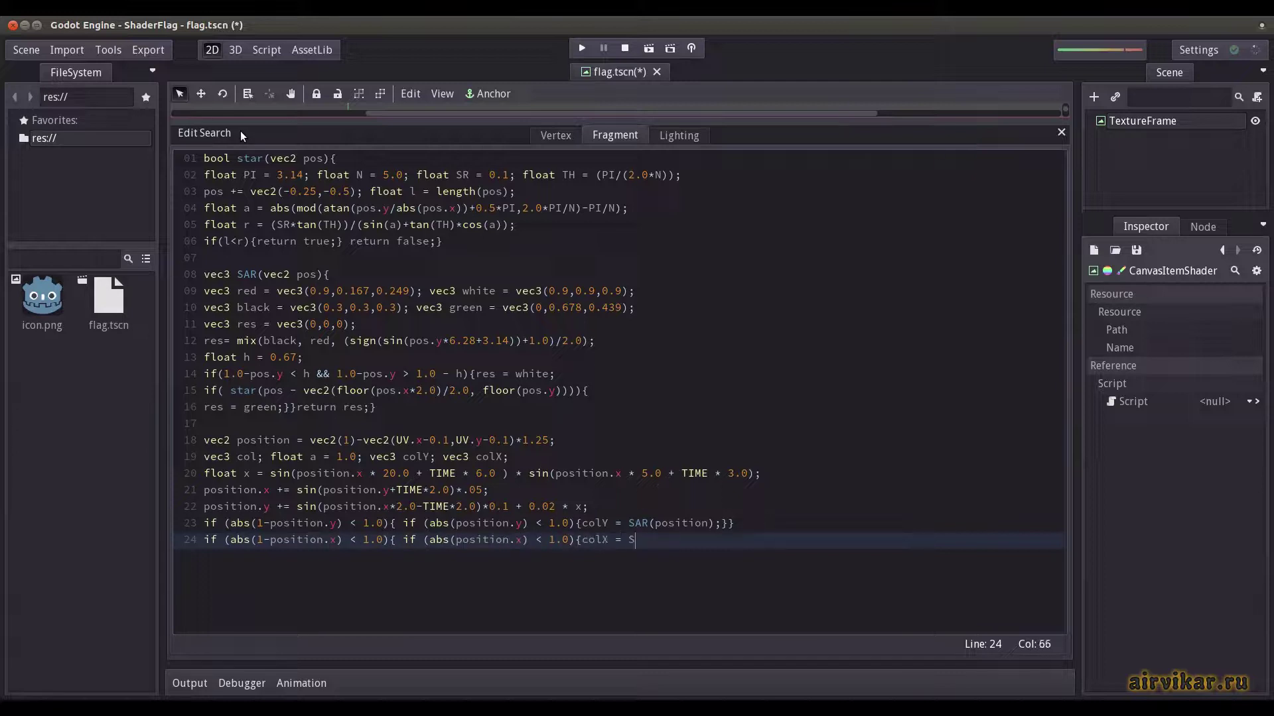
{"action": "type", "text": "AR(position);}}"}
{"action": "key", "text": "Return"}
{"action": "type", "text": "col = colY*col"}
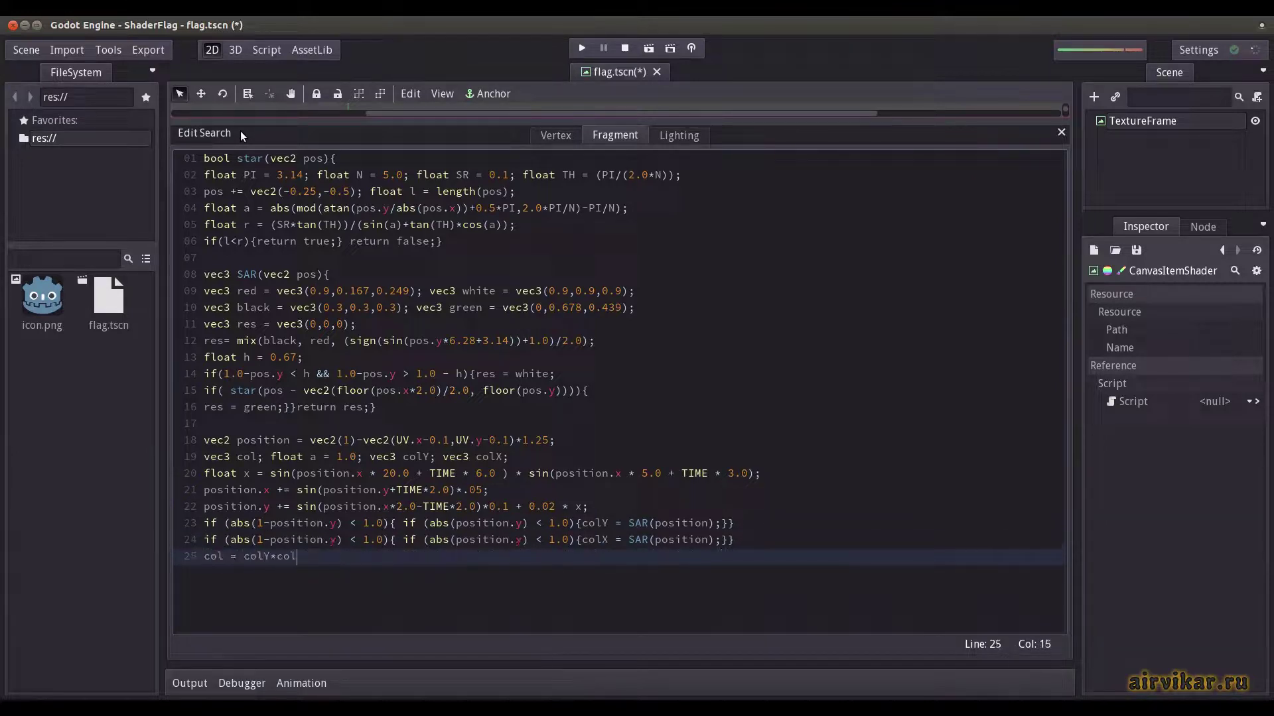
{"action": "type", "text": "X;"}
Set alpha 0 where col is black, darken the folds, and output COLOR = vec4(col, a)
{"action": "key", "text": "Return"}
{"action": "type", "text": "if (col == vec3(0.0)){ a = "}
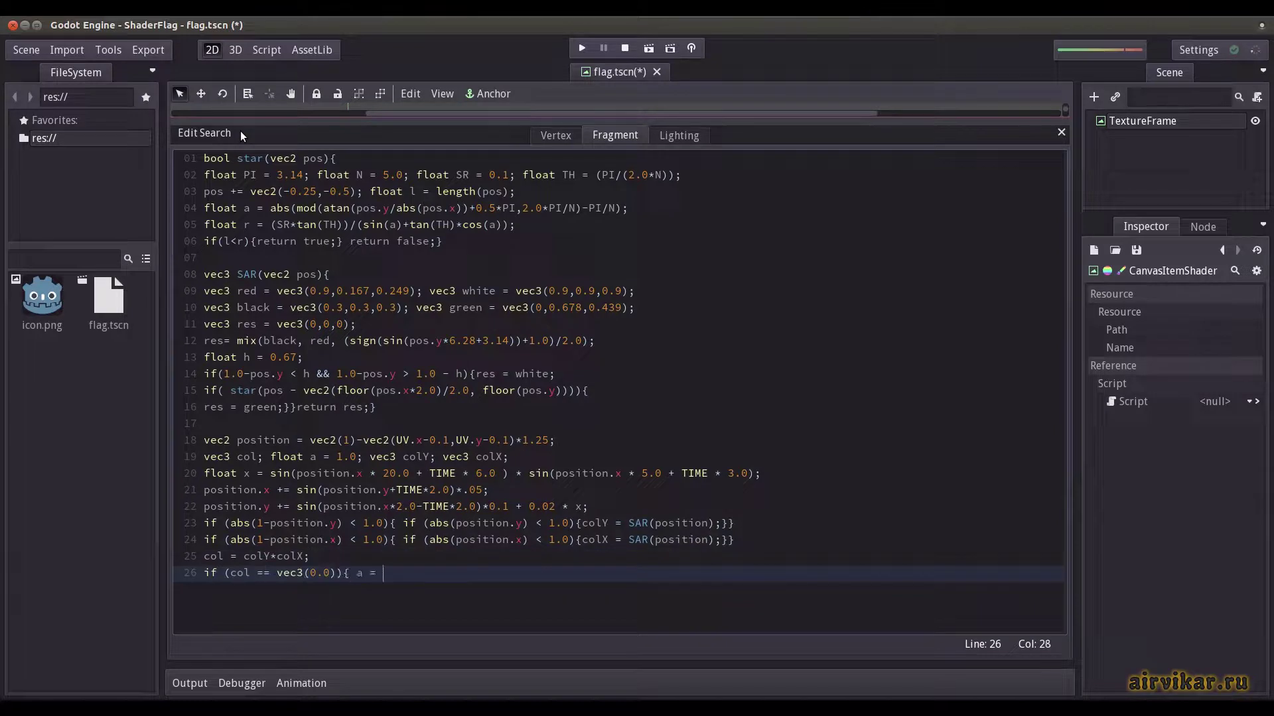
{"action": "type", "text": "0.0;}"}
{"action": "key", "text": "Return"}
{"action": "type", "text": "col -= x * 0.2 +0.2;"}
{"action": "key", "text": "Return"}
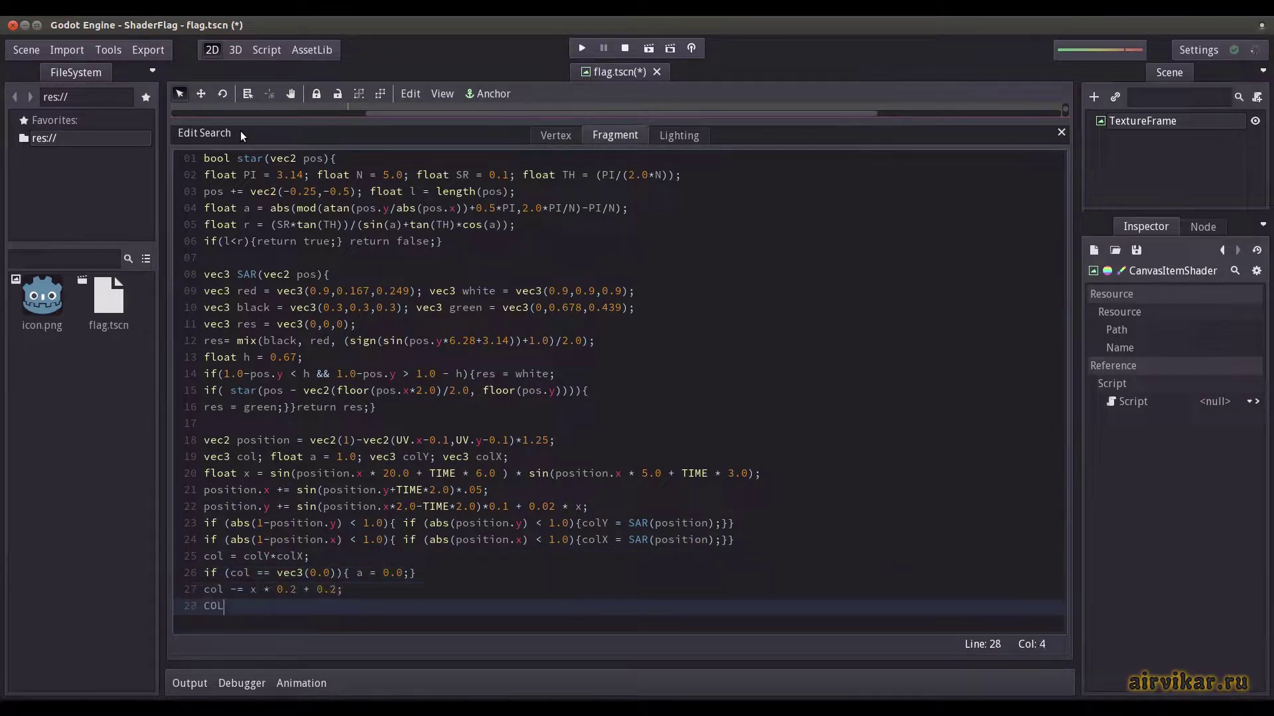
{"action": "type", "text": "COLOR = vec4(col, a );"}
Enlarge the 2D viewport below the shader code to show the waving red-white-black flag
{"action": "left_click_drag", "start_coordinate": [616, 120], "coordinate": [636, 442]}
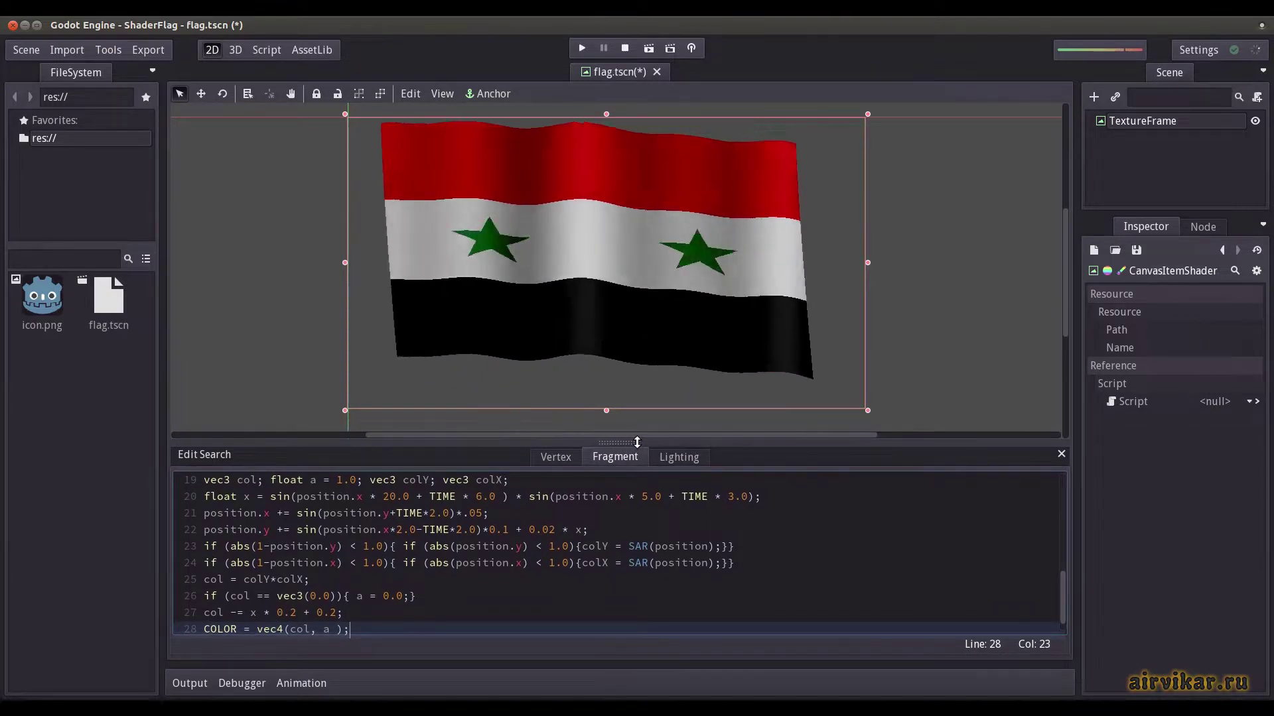
Run flag.tscn so the waving flag with two green stars plays in the ShaderFlag game window
{"action": "left_click", "coordinate": [648, 52]}
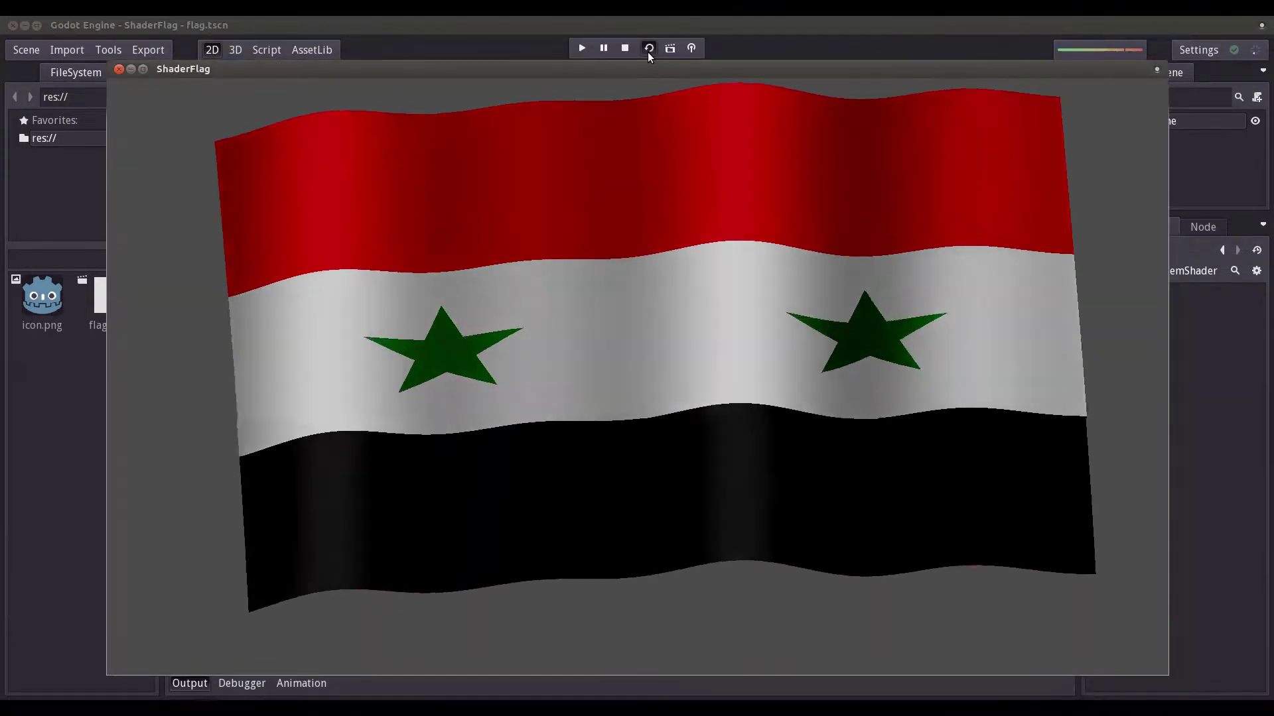